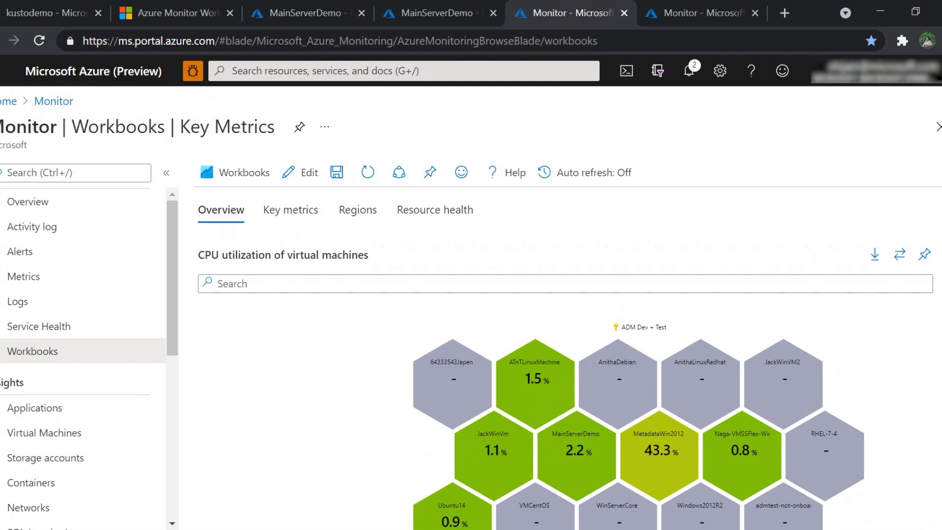
Look over the CPU utilization honeycomb of virtual machines and its filters in the Key Metrics workbook.
scroll(564, 353, "down", 2)
scroll(638, 358, "down", 2)
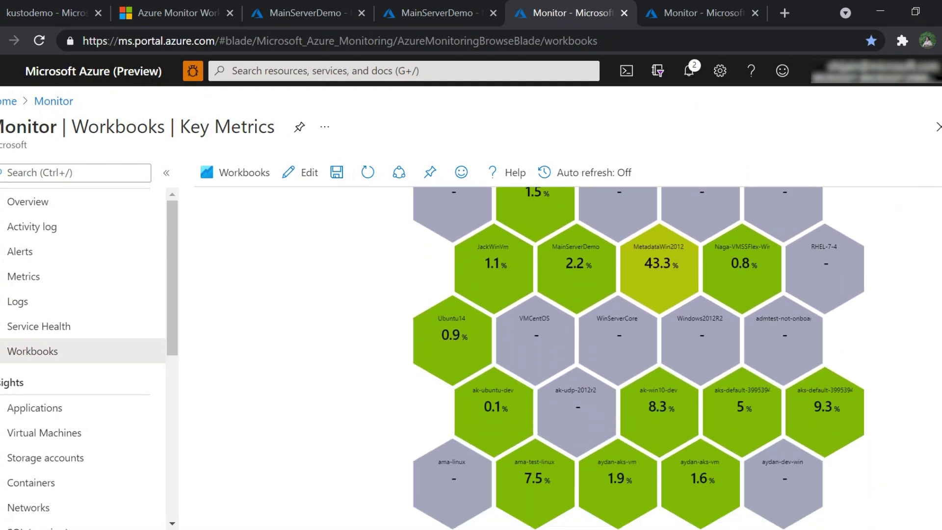
scroll(638, 358, "up", 2)
scroll(564, 353, "up", 5)
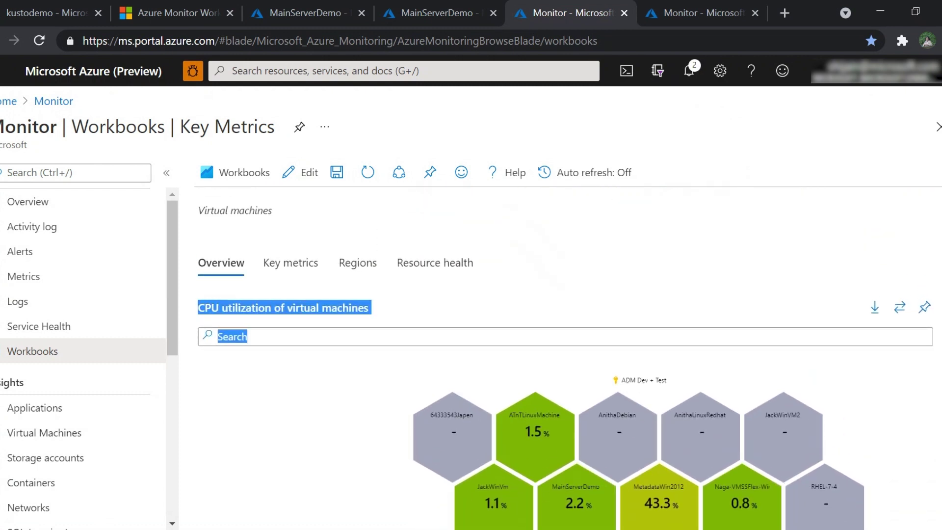
scroll(431, 293, "up", 2)
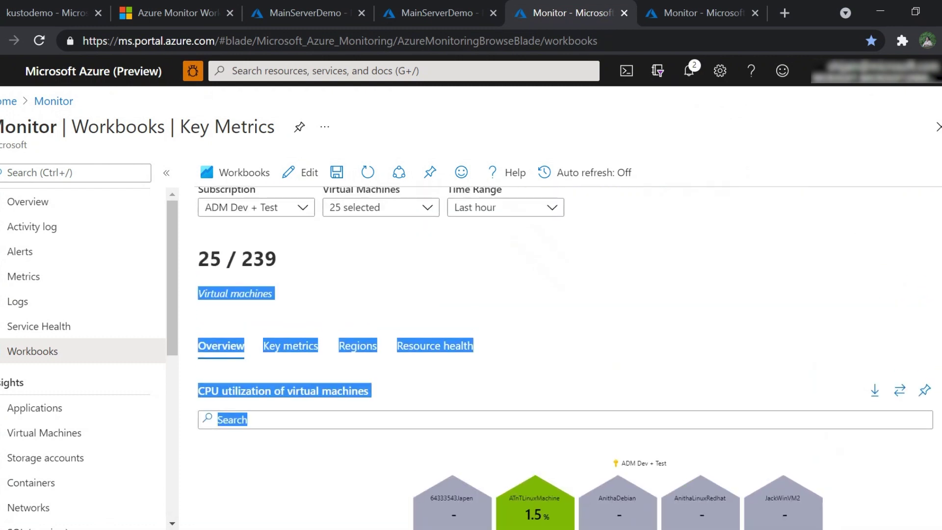
scroll(874, 309, "down", 5)
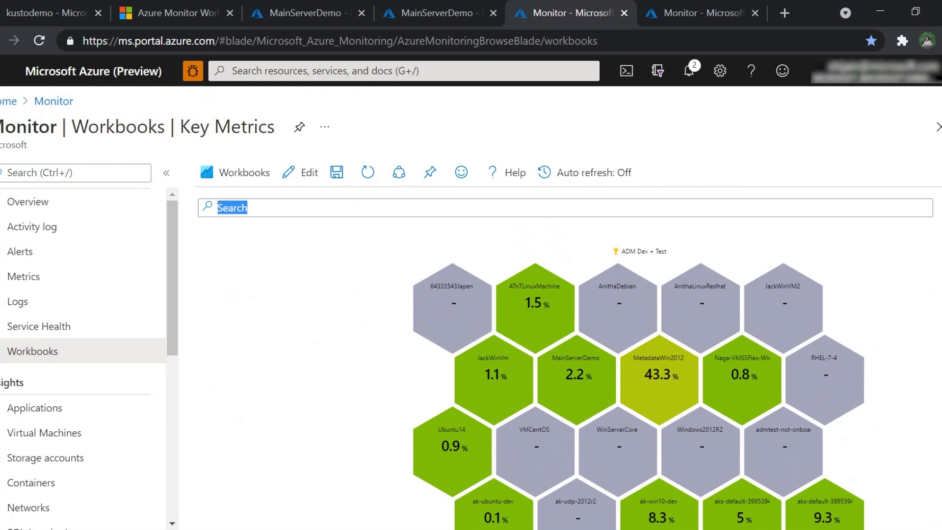
scroll(536, 460, "down", 1)
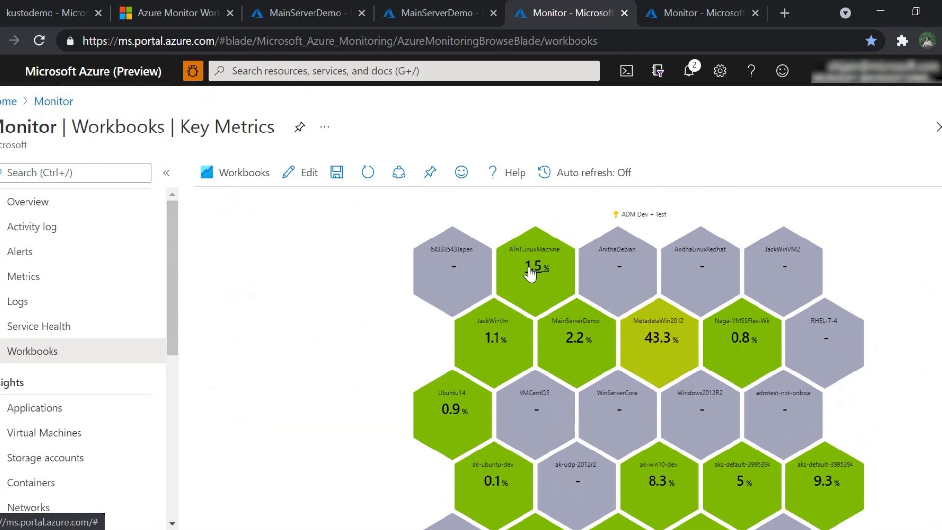
View the CPU percentage details of ATnTLinuxMachine and MainServerDemo, closing each machine's details afterward.
left_click(530, 271)
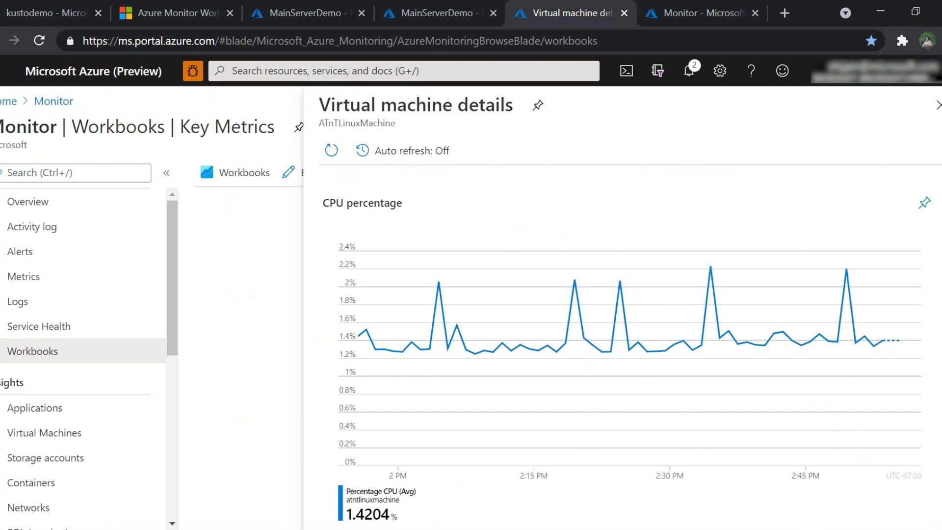
scroll(623, 343, "down", 1)
left_click_drag(344, 441, 419, 407)
key("Escape")
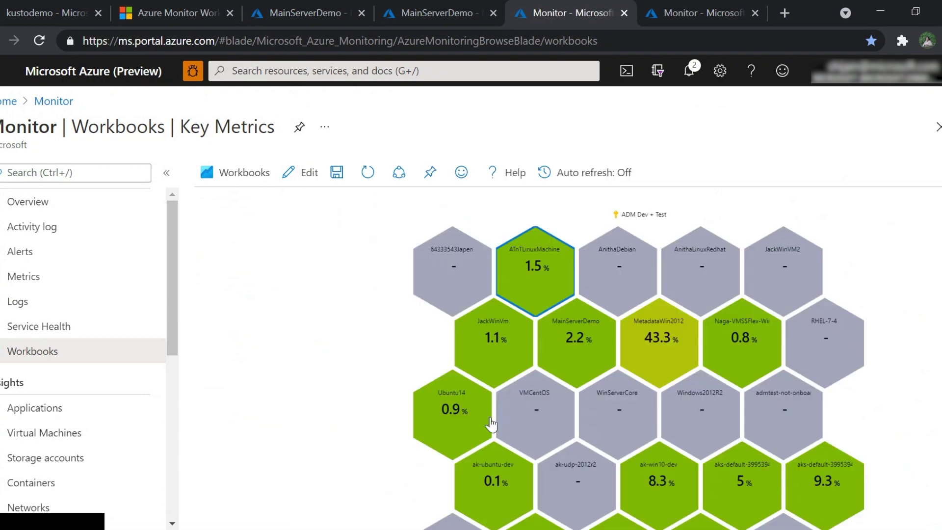
left_click(575, 342)
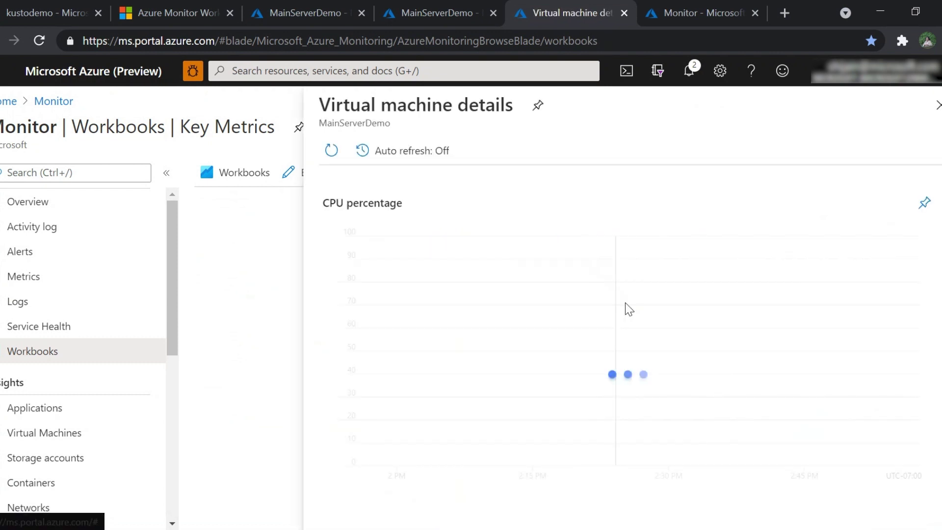
left_click(937, 104)
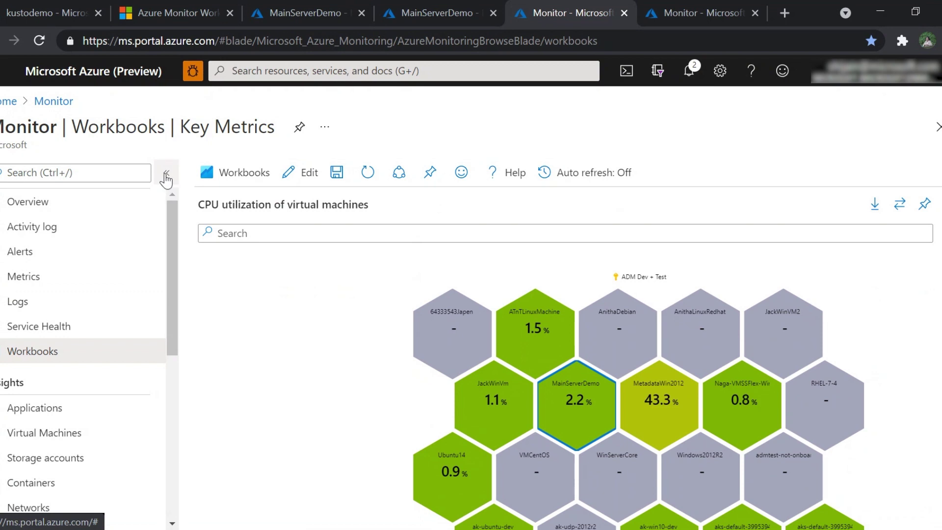
Collapse the Monitor navigation menu and show the Key Metrics workbook in full-screen view.
left_click(166, 175)
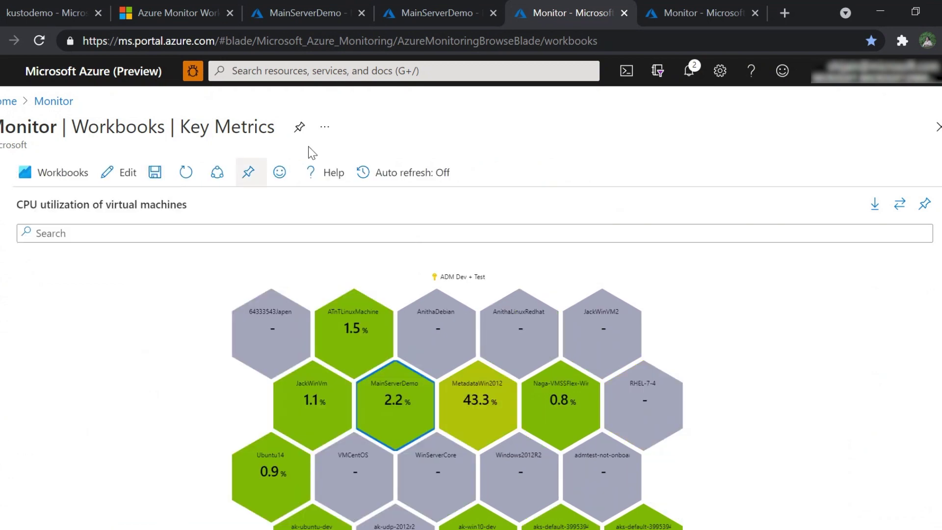
left_click(325, 127)
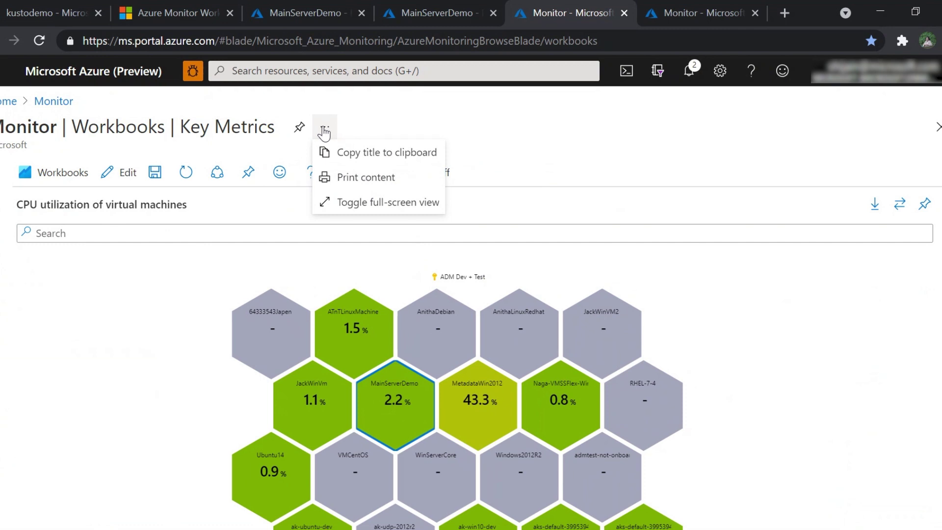
left_click(374, 212)
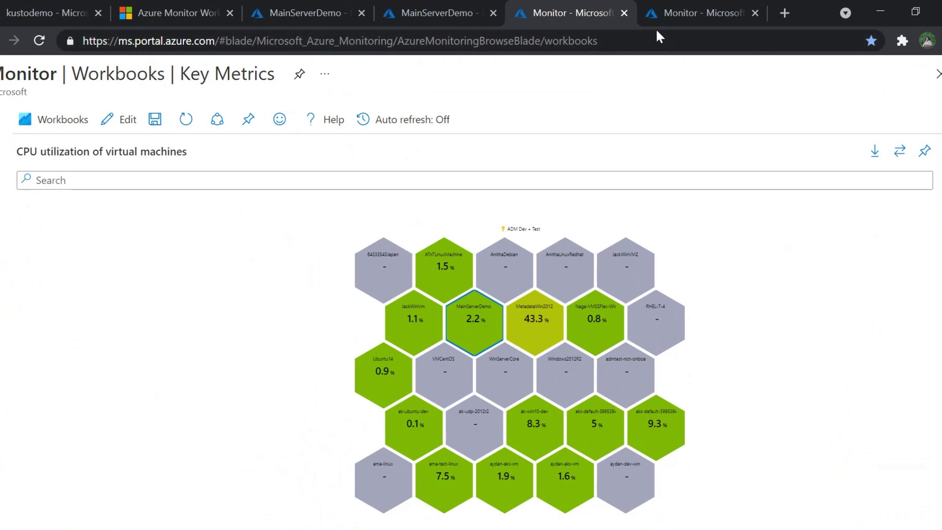
Switch to the sample 65 workbook and look through its virtual machine CPU grids.
left_click(676, 13)
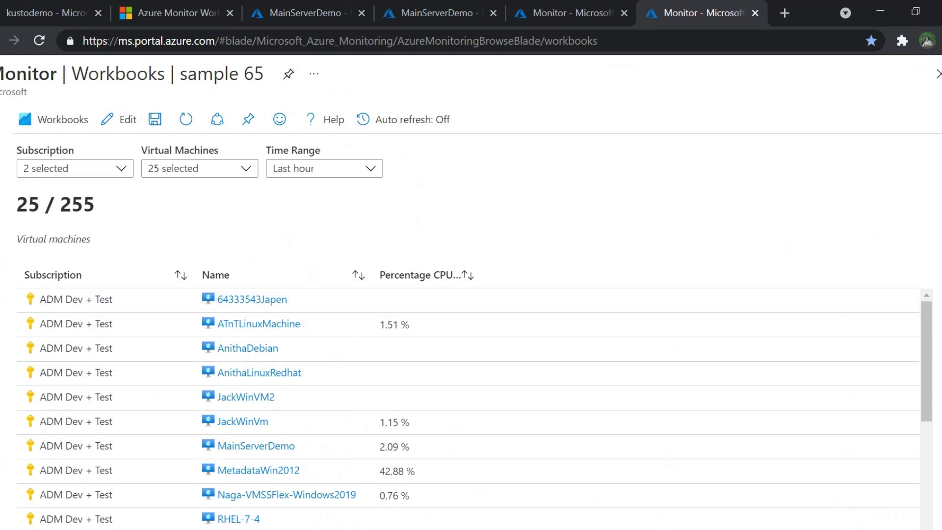
scroll(471, 331, "down", 1)
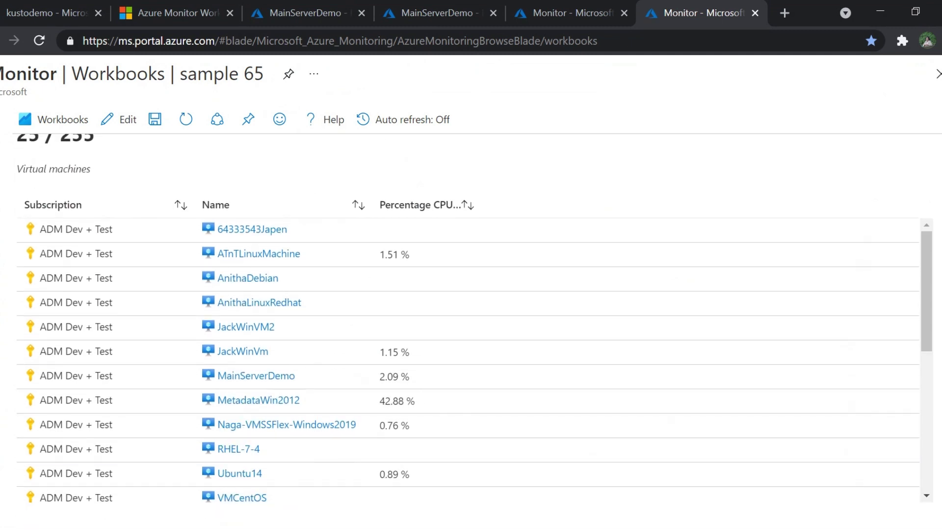
scroll(122, 145, "up", 1)
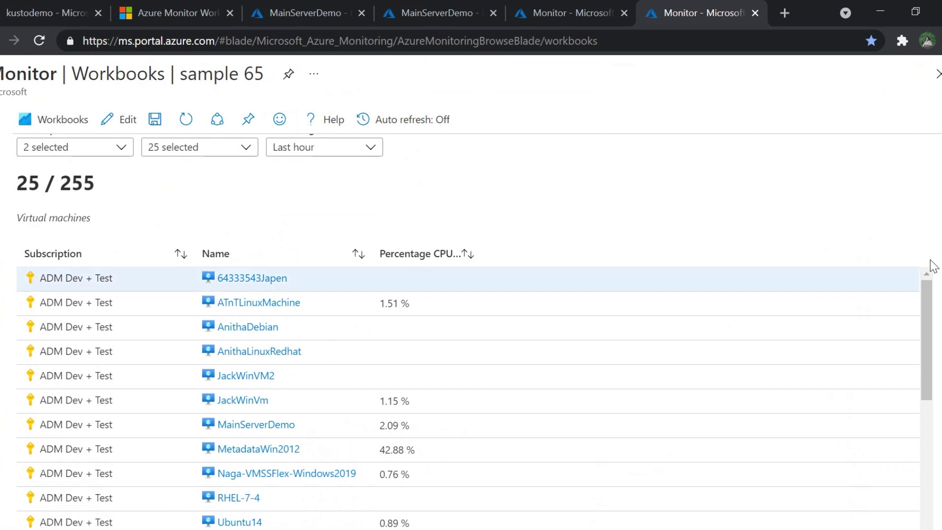
scroll(471, 331, "down", 1)
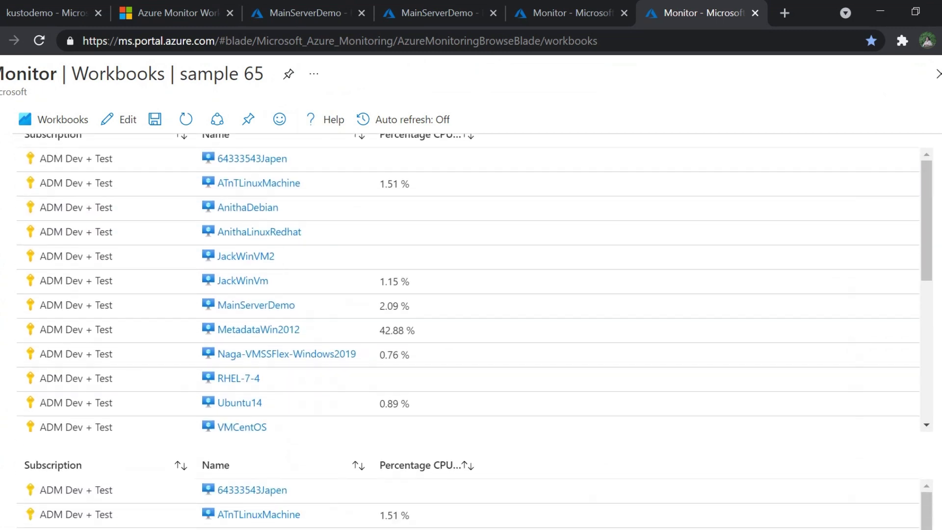
Put the sample 65 workbook in edit mode and open the metric - 2 item for editing.
left_click(129, 121)
scroll(471, 331, "down", 5)
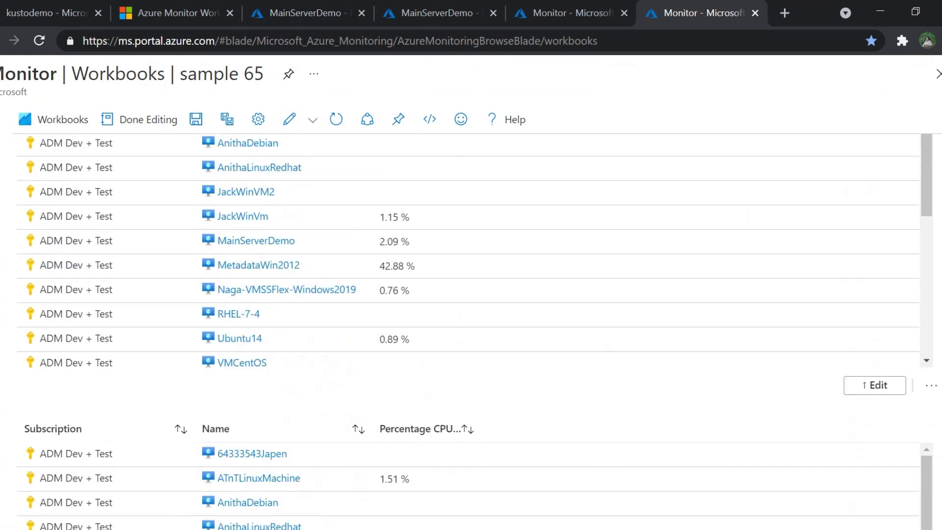
scroll(471, 332, "down", 4)
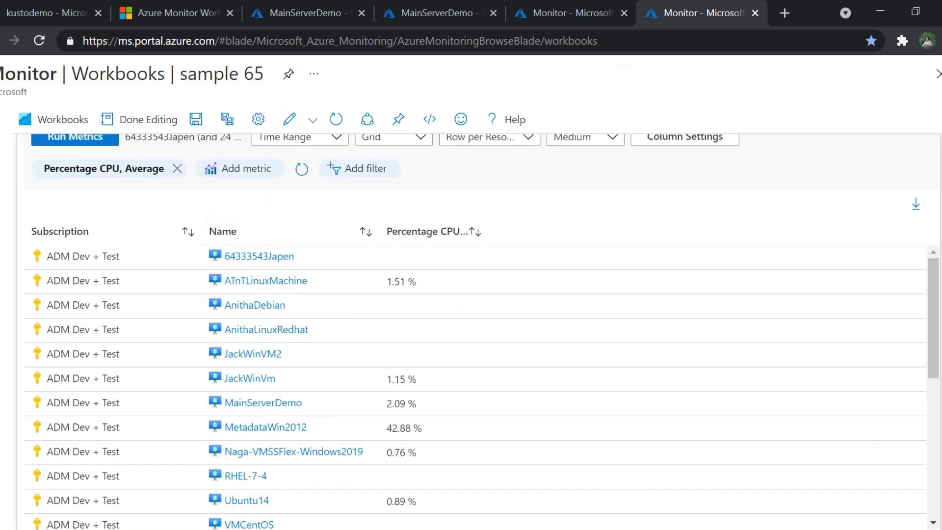
scroll(133, 230, "up", 2)
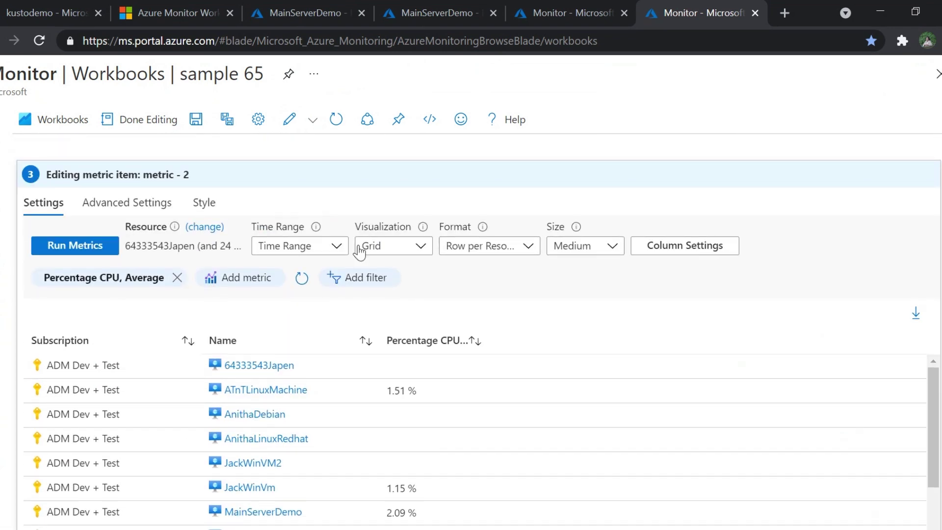
Change the metric's visualization to Graph and set the graph type to Hive Clusters in its graph settings.
left_click(399, 253)
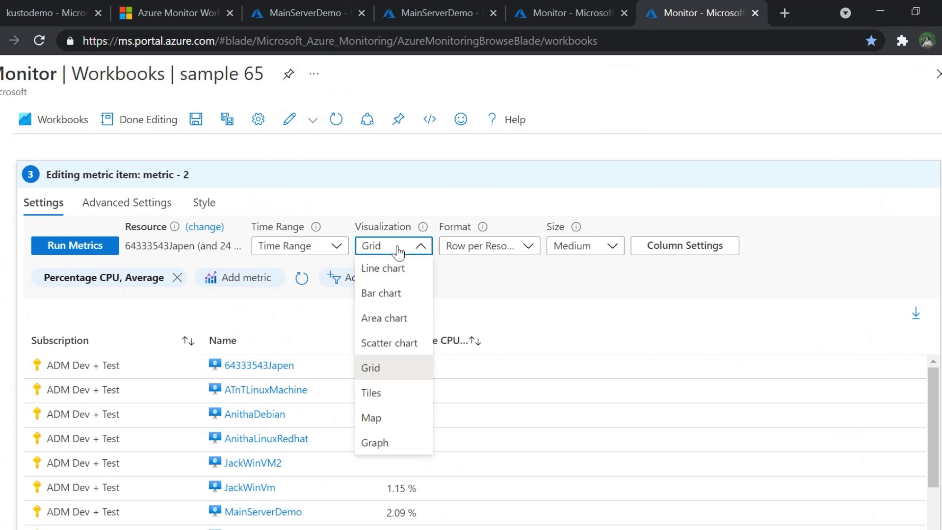
left_click(373, 444)
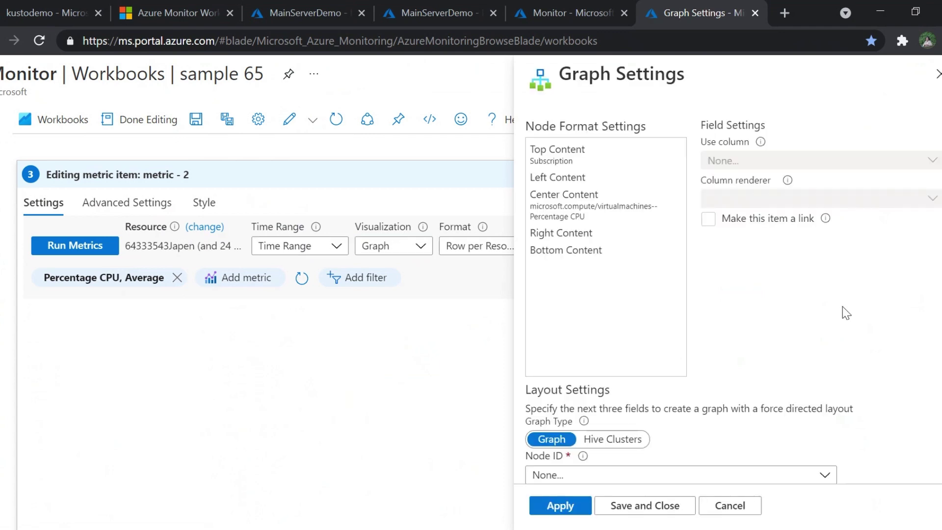
left_click(605, 162)
scroll(733, 294, "down", 2)
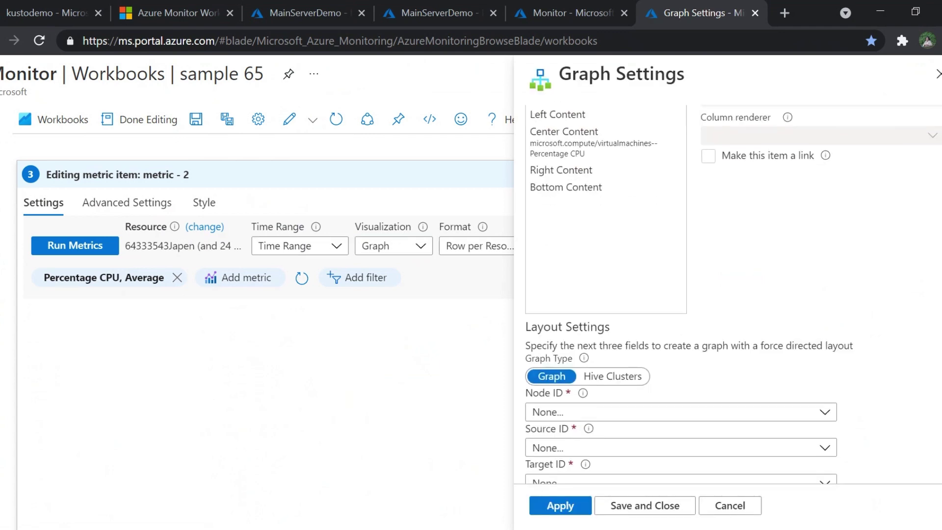
left_click(605, 389)
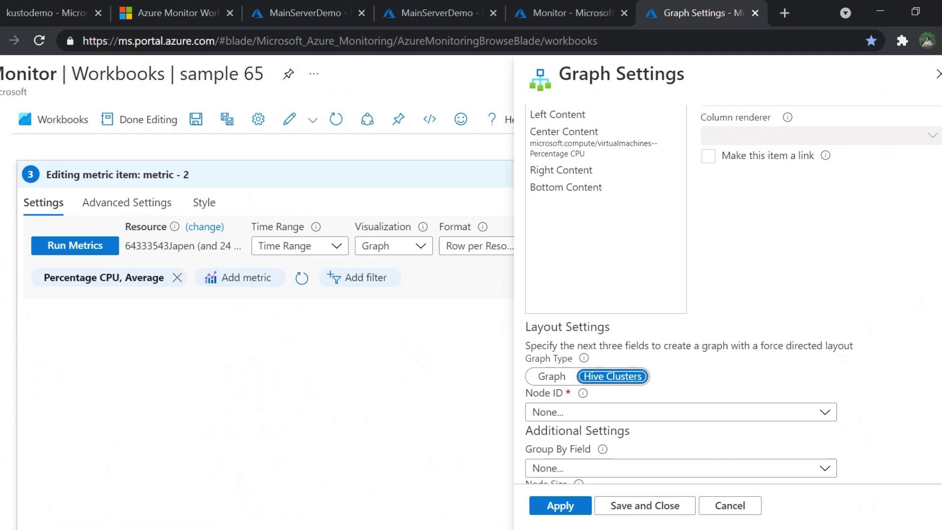
Set the hive cluster's Node ID to Name and apply the graph settings.
scroll(733, 294, "down", 3)
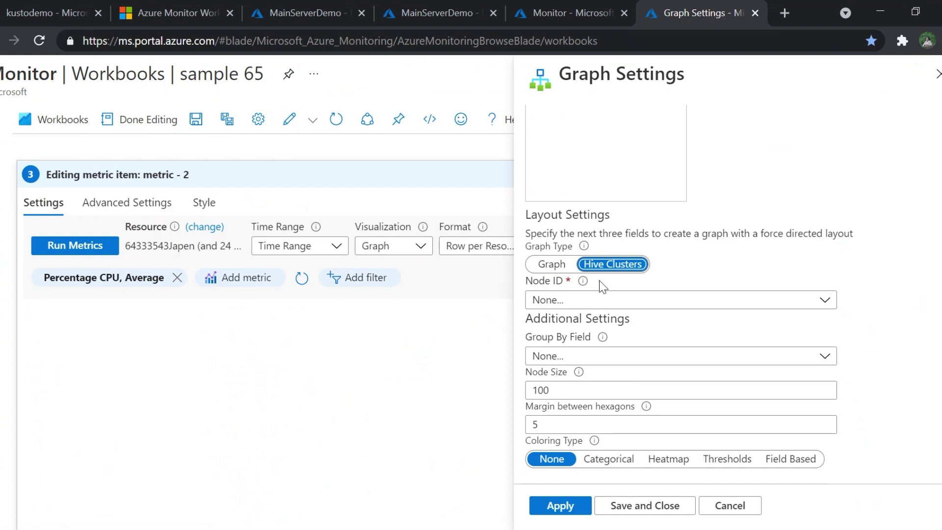
left_click(582, 305)
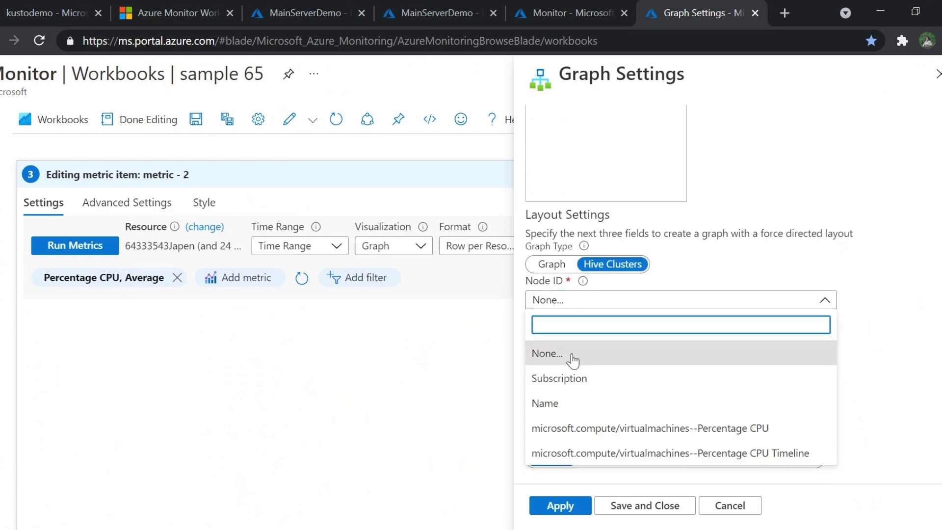
left_click(567, 408)
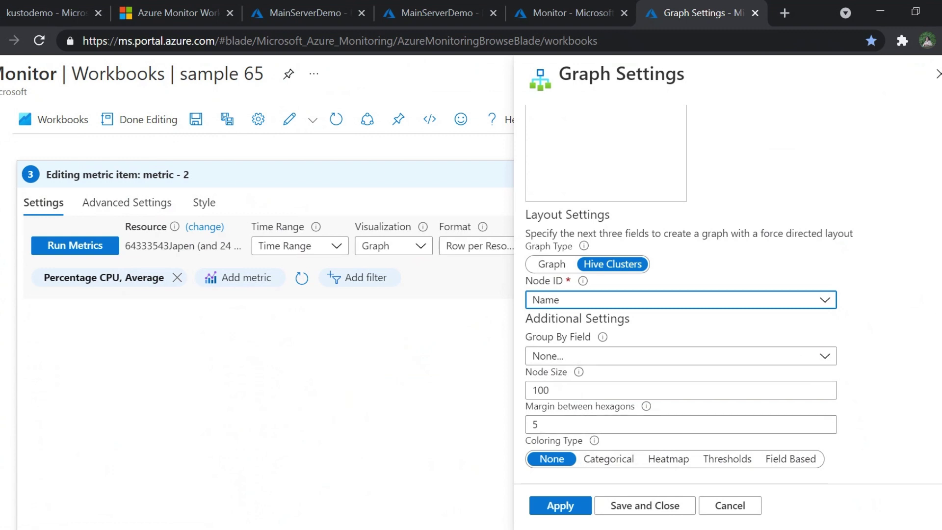
left_click(560, 508)
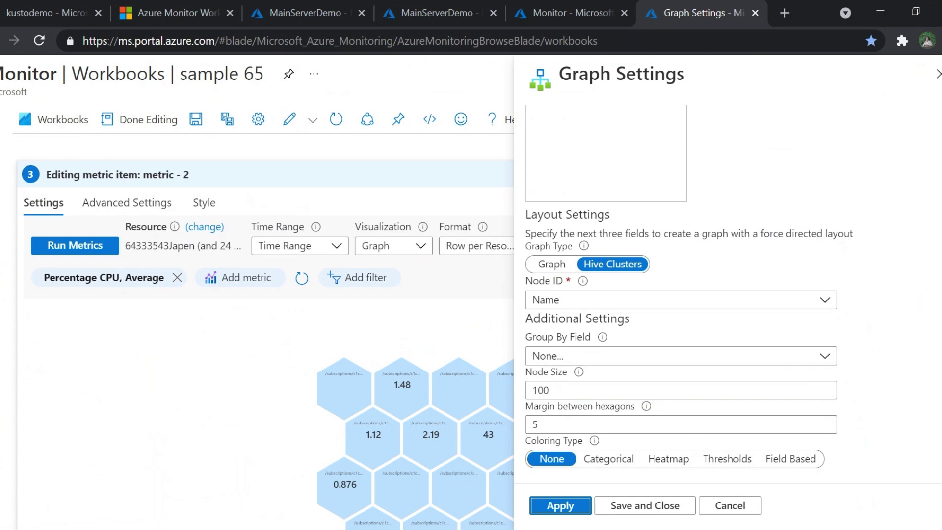
Set the Top Content of the graph nodes to use the Name column.
scroll(680, 295, "up", 1)
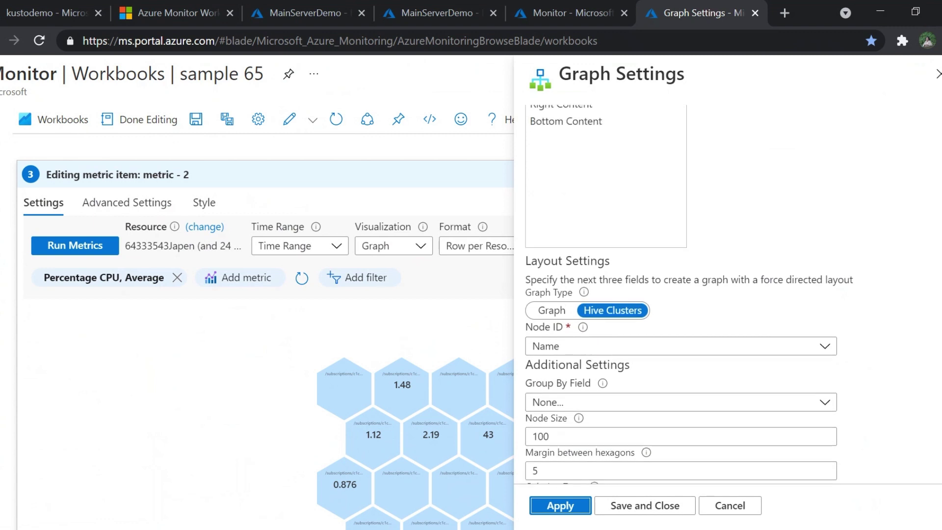
scroll(680, 295, "down", 1)
scroll(940, 203, "up", 3)
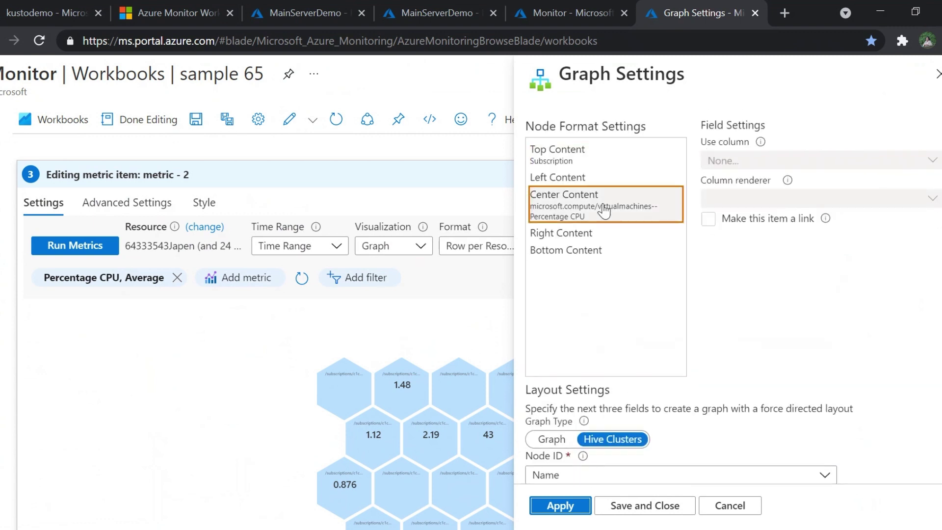
left_click(588, 164)
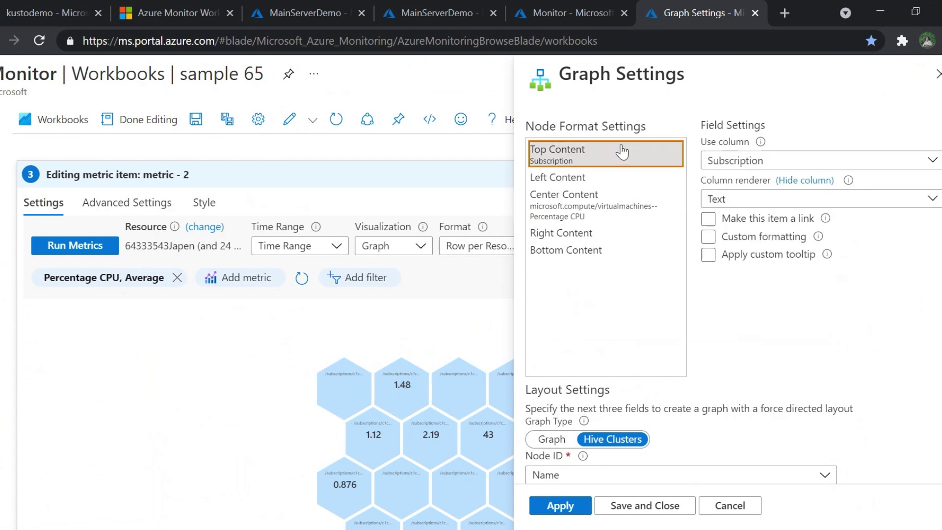
left_click(731, 169)
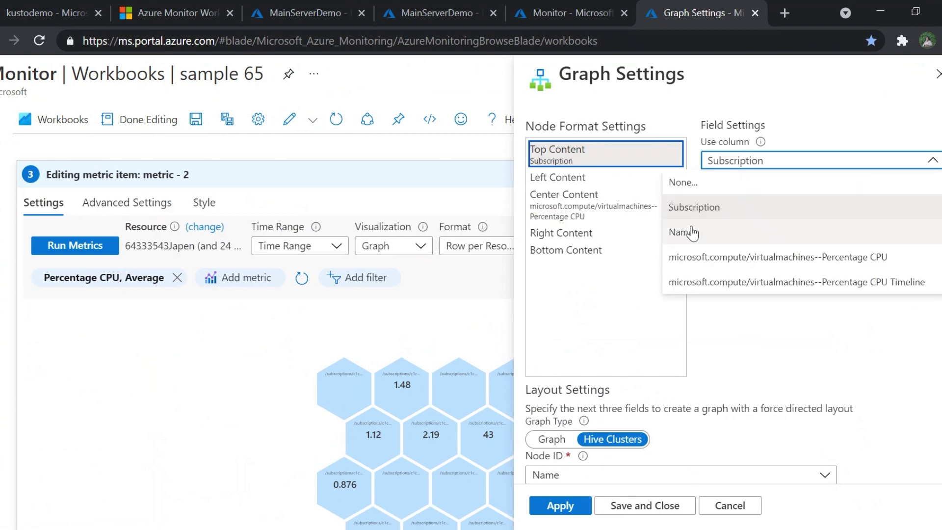
left_click(713, 230)
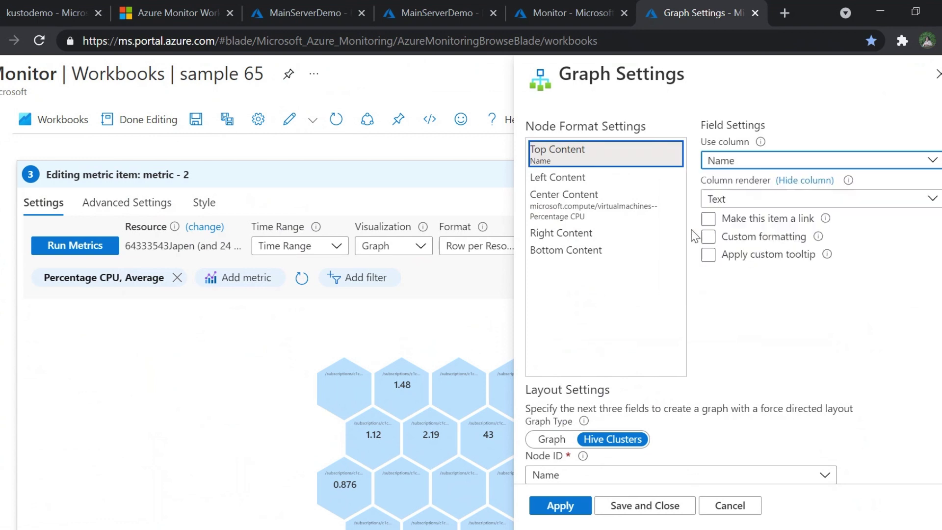
Set the Top Content column renderer to Resource and turn off its resource type icon.
left_click(738, 198)
scroll(754, 393, "down", 5)
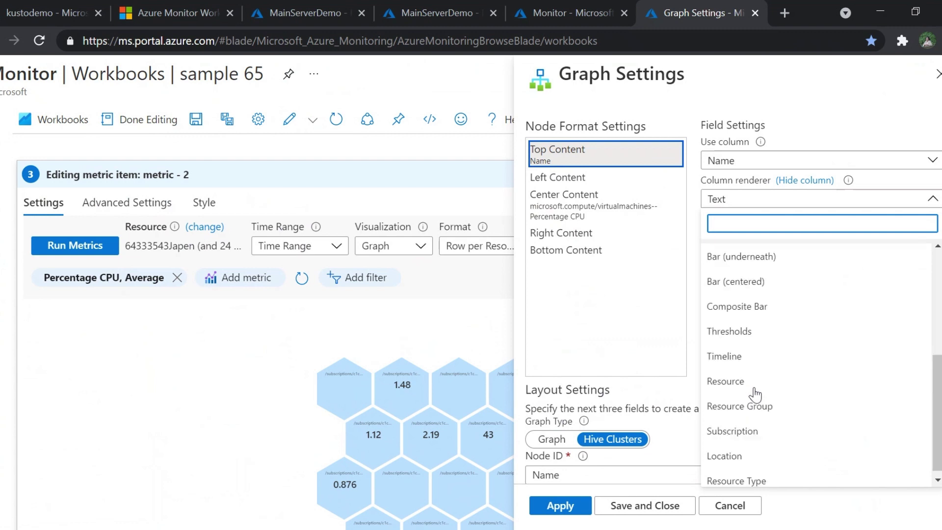
left_click(734, 425)
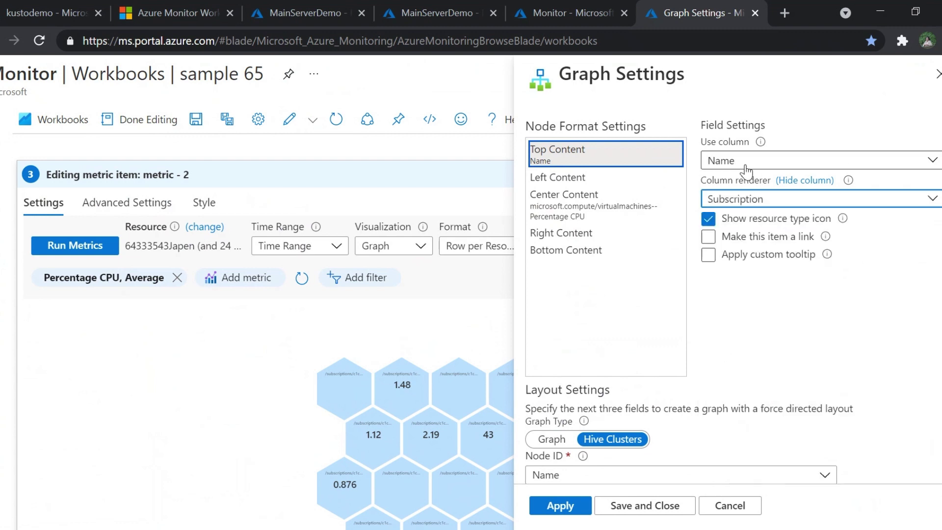
left_click(746, 202)
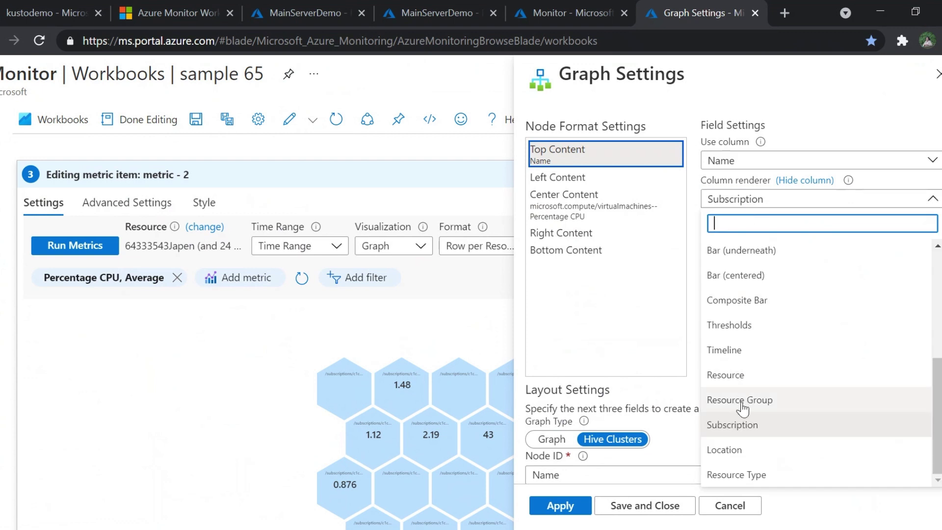
left_click(741, 375)
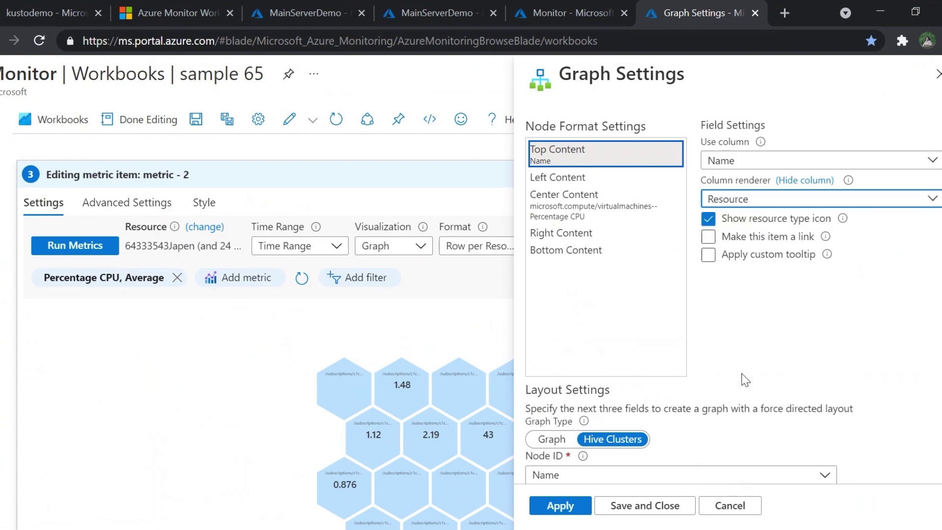
left_click(709, 221)
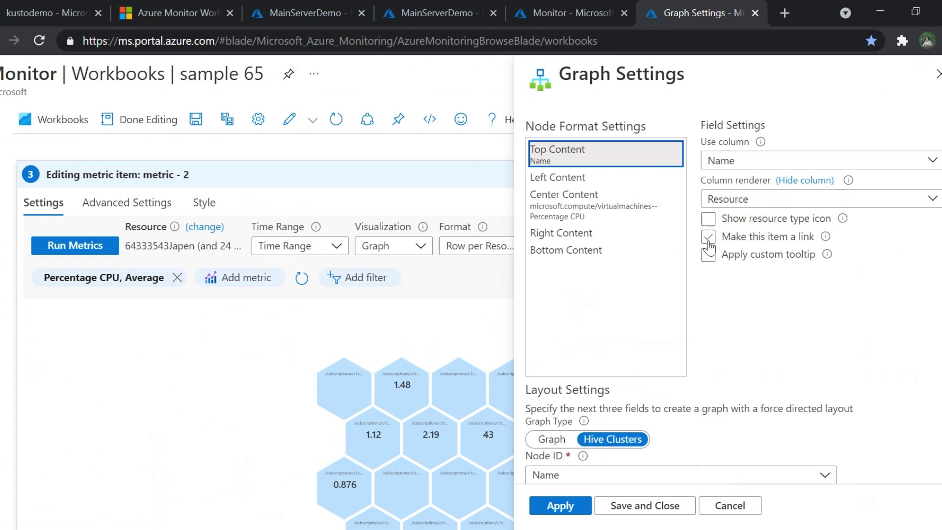
Make the Top Content a link that opens the Resource Overview view, and apply the graph settings.
left_click(708, 239)
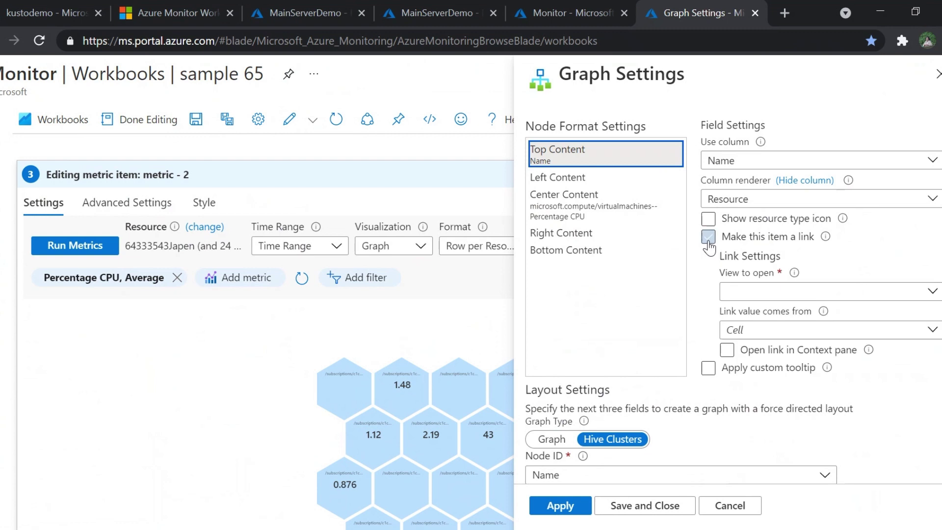
left_click(741, 292)
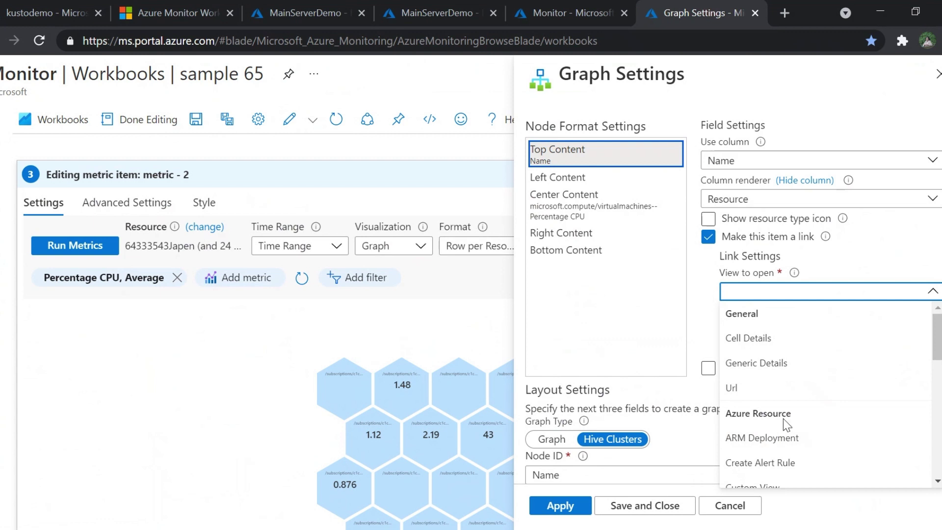
scroll(783, 419, "down", 2)
scroll(783, 422, "down", 1)
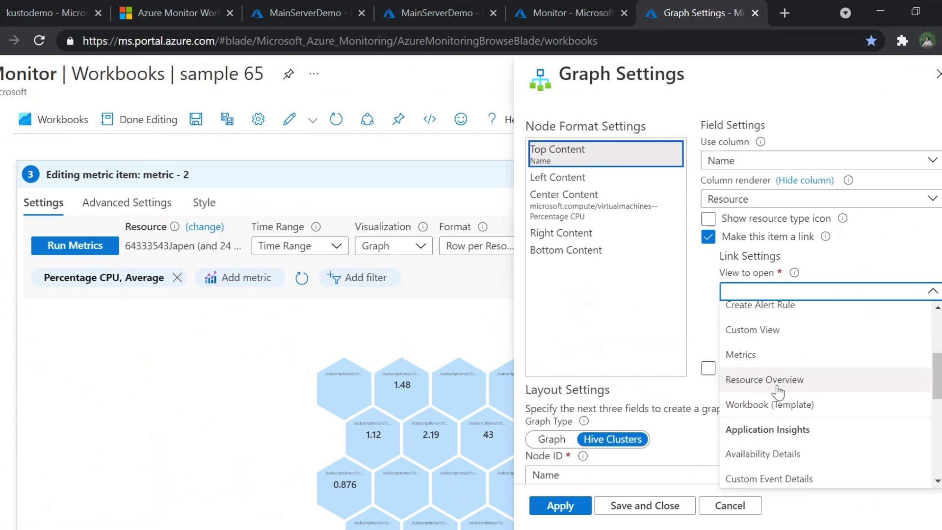
left_click(779, 387)
left_click(778, 390)
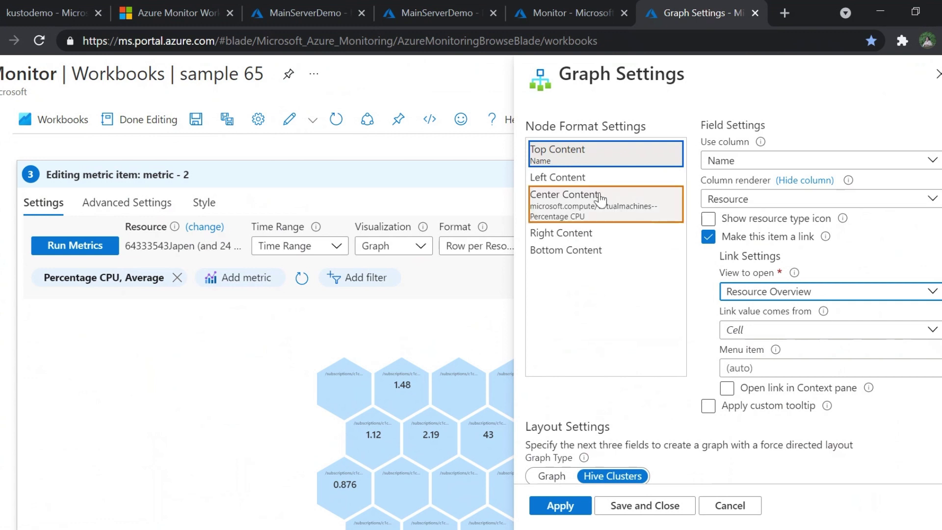
left_click(570, 509)
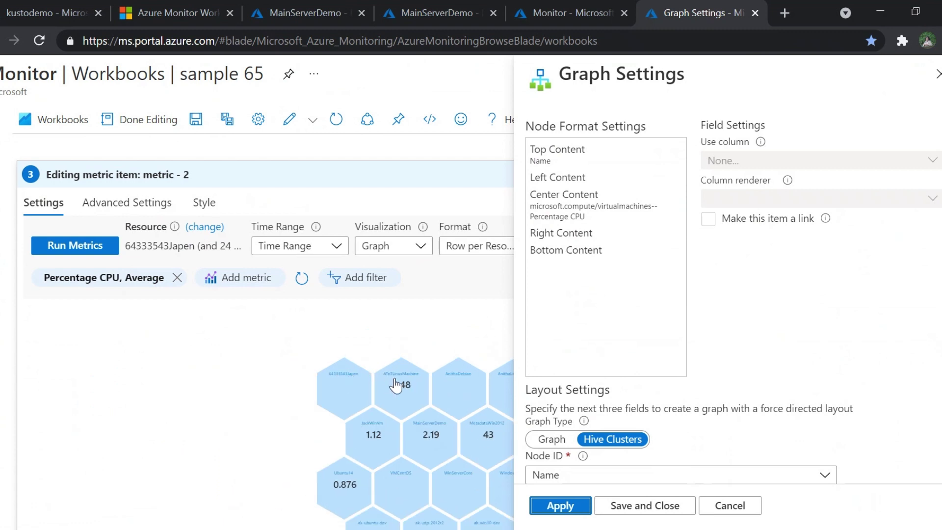
Set the Center Content column renderer to Big number with the color palette None.
left_click(592, 180)
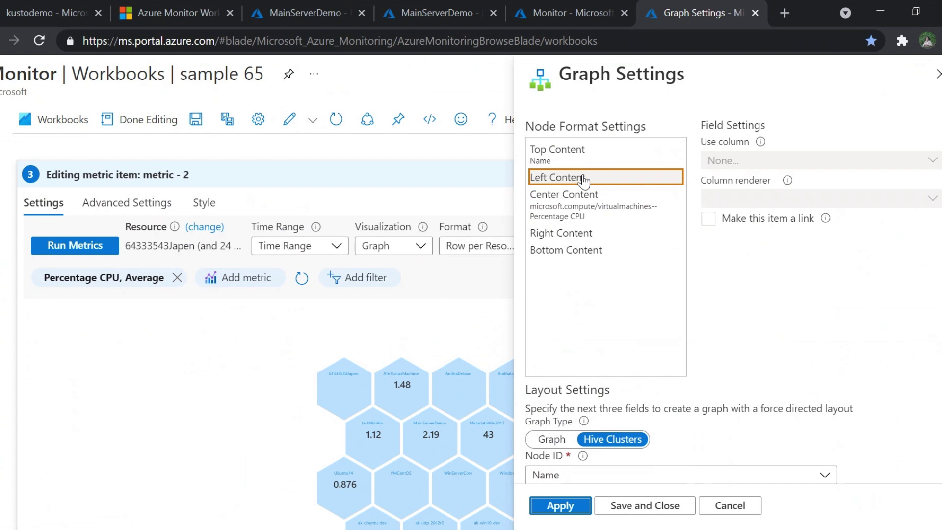
left_click(592, 202)
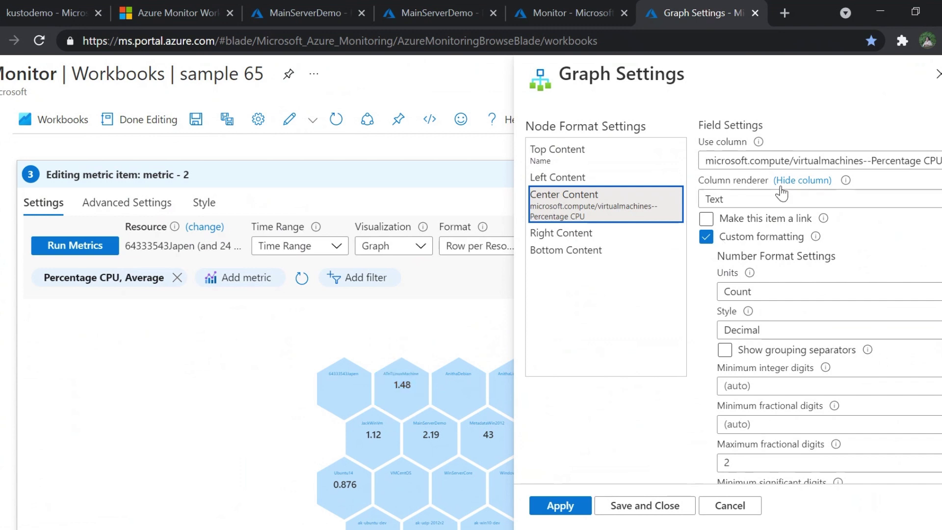
left_click(731, 201)
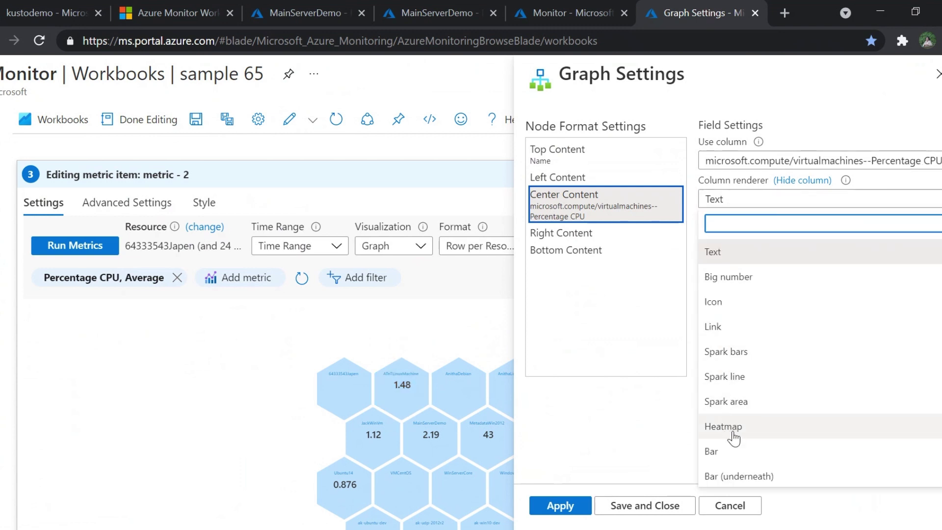
left_click(730, 276)
left_click(721, 238)
left_click(716, 256)
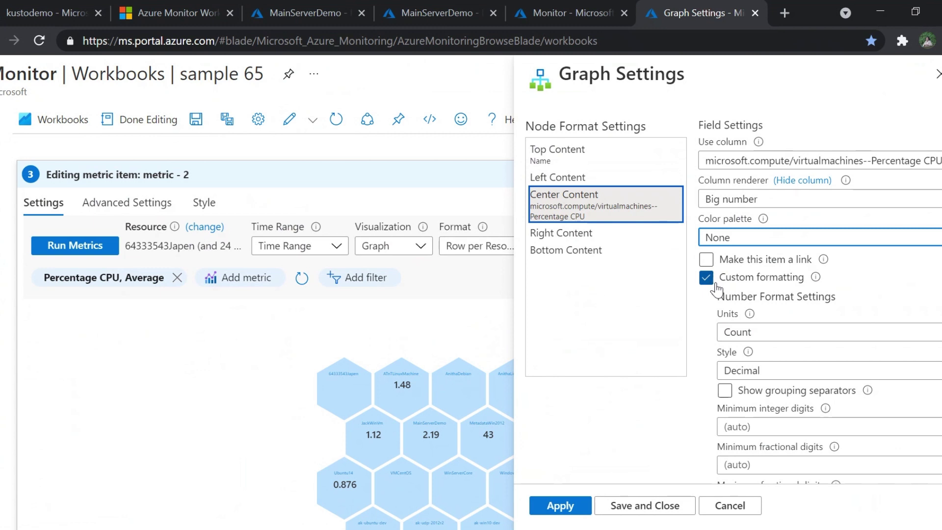
Set the Center Content number format units to Percentage and apply the graph settings.
scroll(726, 275, "down", 3)
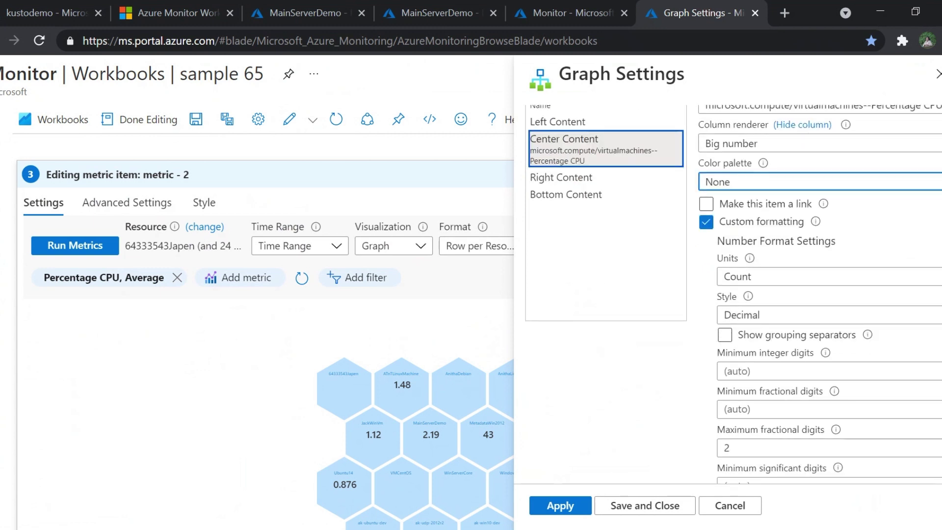
left_click(765, 205)
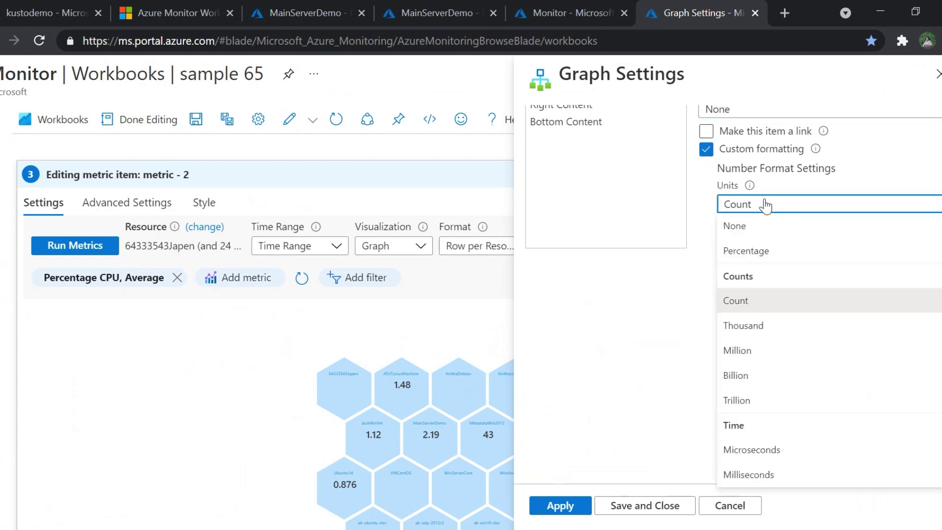
left_click(747, 251)
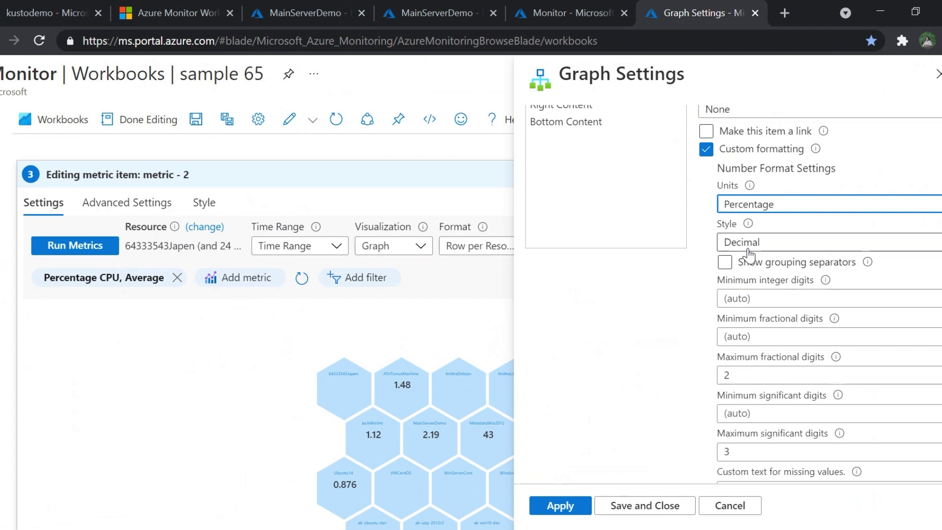
left_click(565, 509)
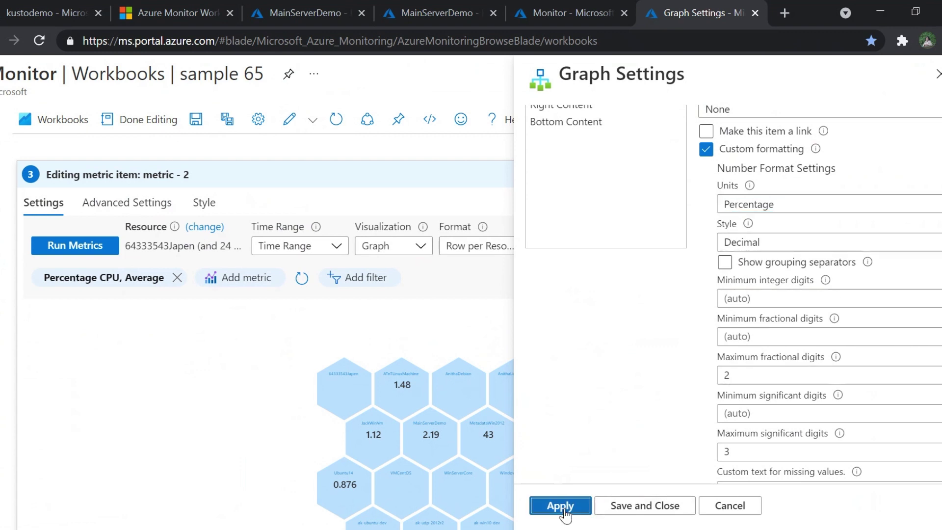
left_click(564, 508)
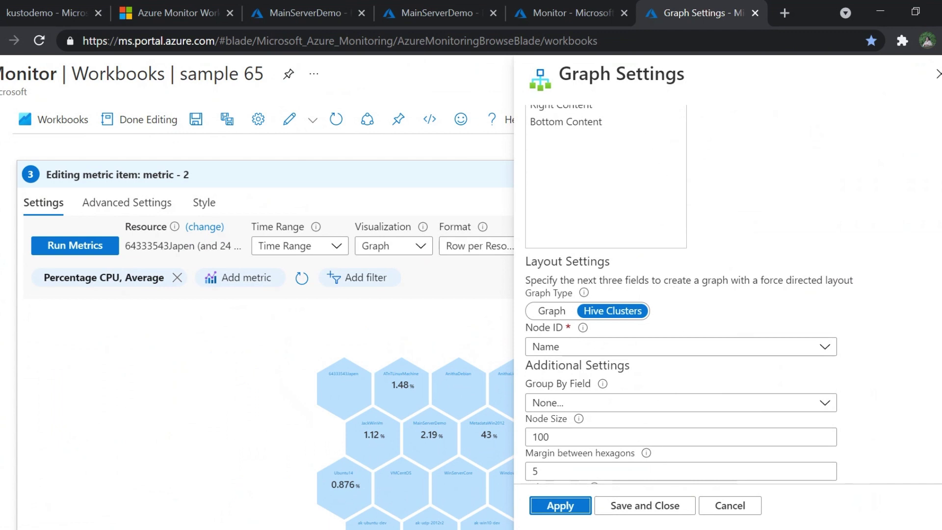
Set the hive cluster's coloring type to Heatmap with microsoft.compute/virtualmachines--Percentage CPU as the node color field.
scroll(682, 294, "down", 1)
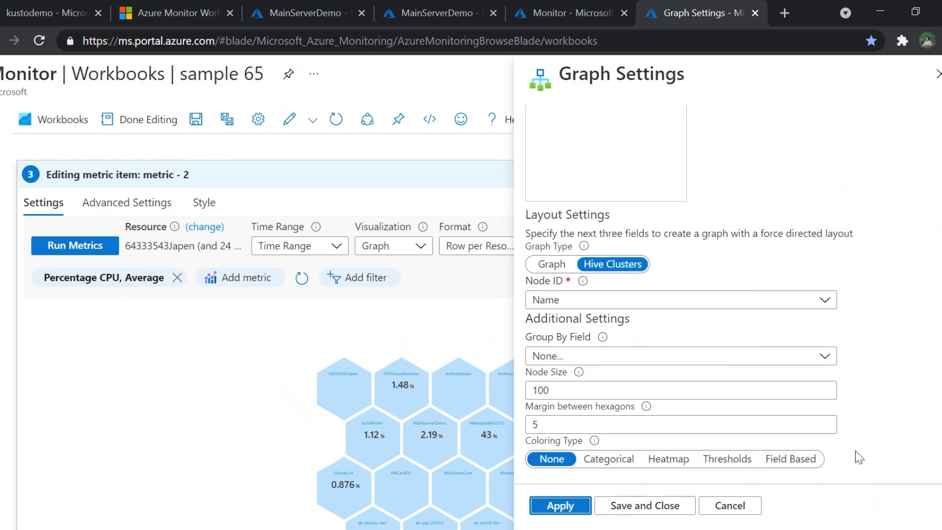
triple_click(579, 406)
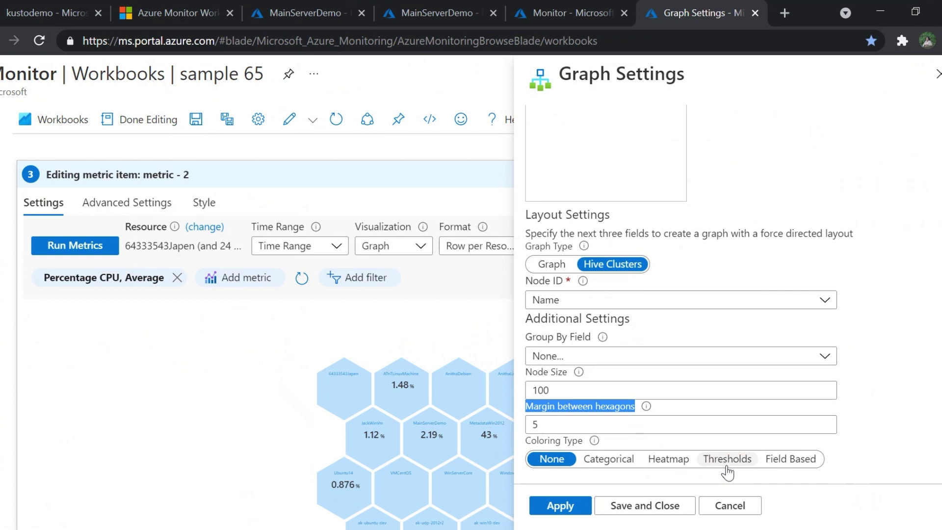
left_click(672, 464)
scroll(686, 294, "down", 3)
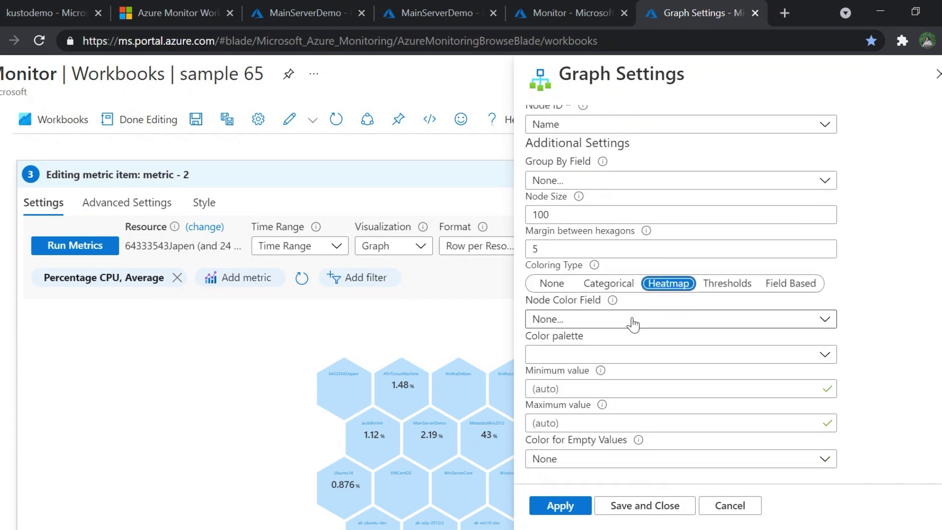
left_click(632, 324)
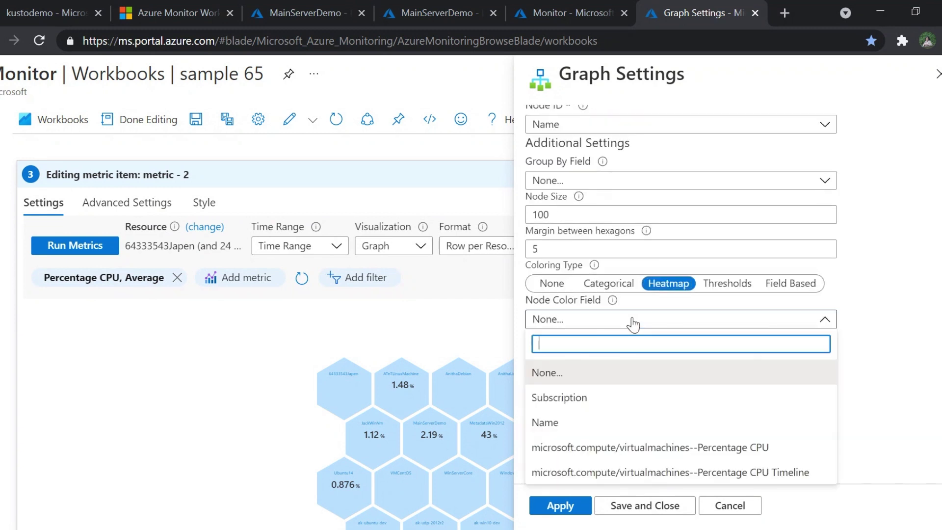
left_click(652, 448)
Set the heatmap's color palette to Green to Red and apply the graph settings.
left_click(647, 361)
scroll(599, 215, "down", 3)
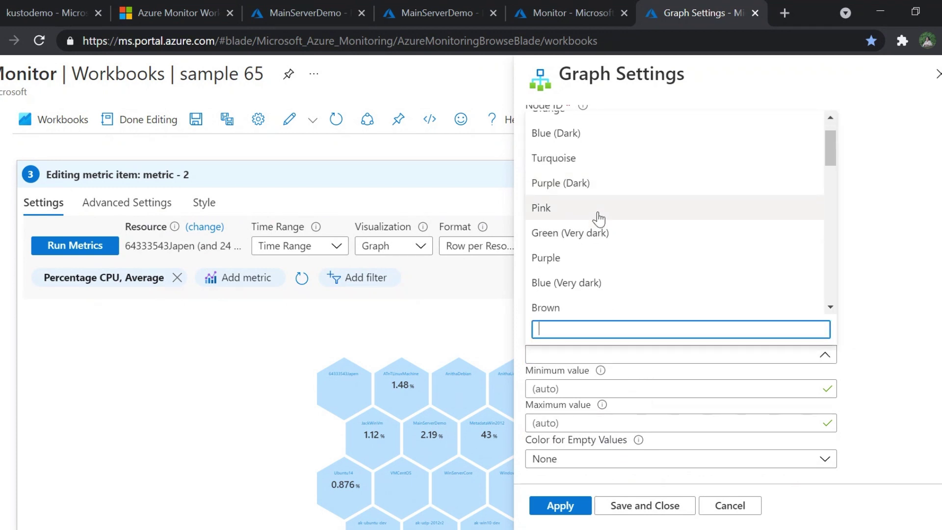
scroll(599, 220, "down", 7)
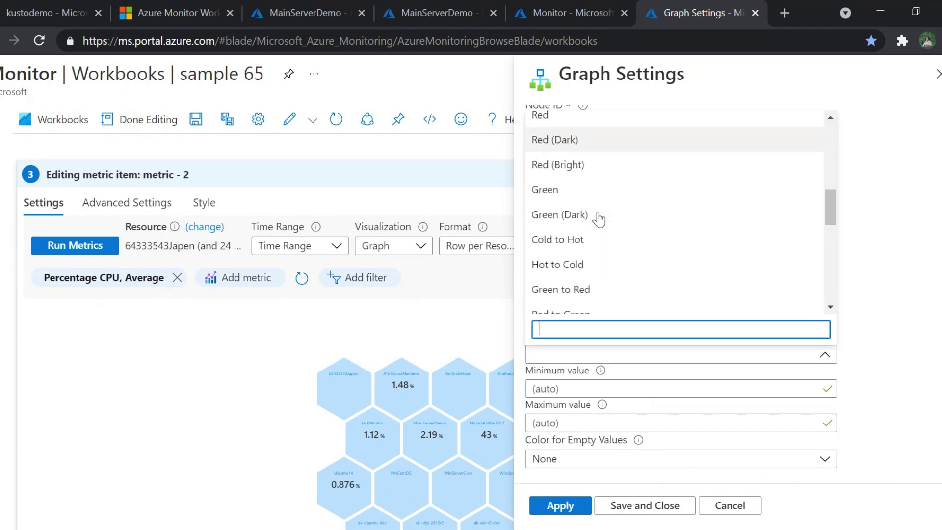
scroll(598, 220, "down", 2)
left_click(576, 184)
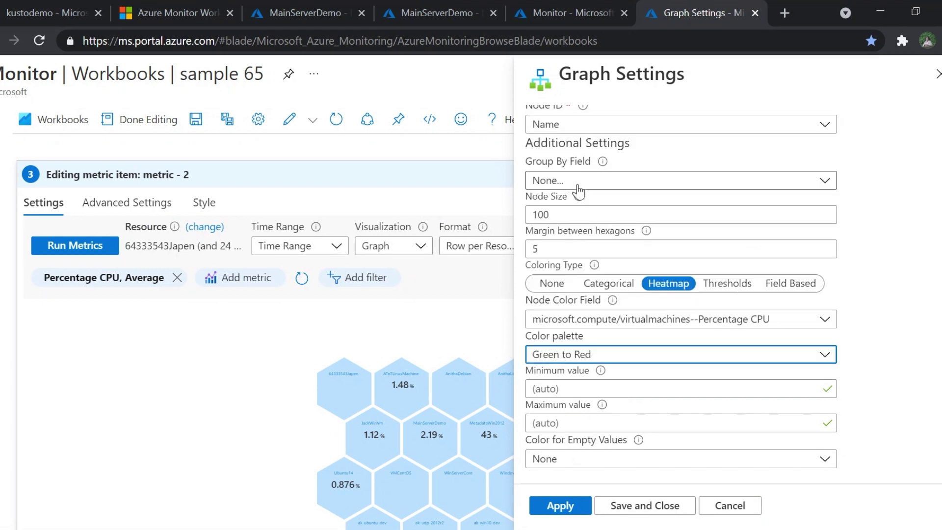
left_click(564, 510)
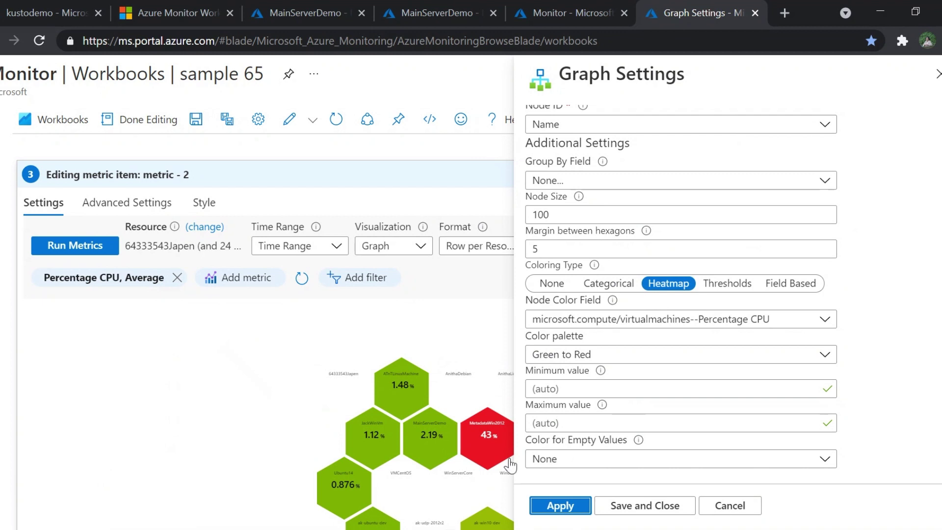
Set the heatmap's color for empty values to Gray, apply it, then save and close the graph settings.
left_click(586, 465)
left_click(579, 275)
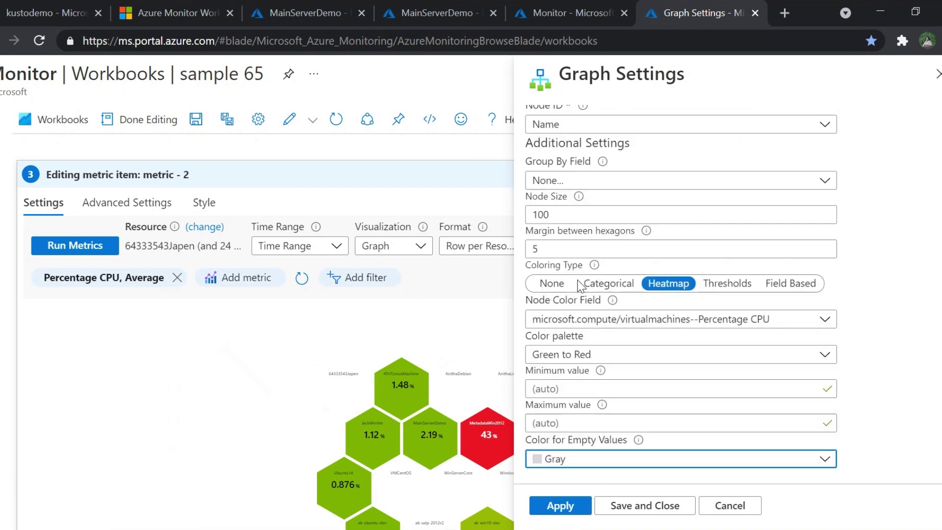
left_click(600, 464)
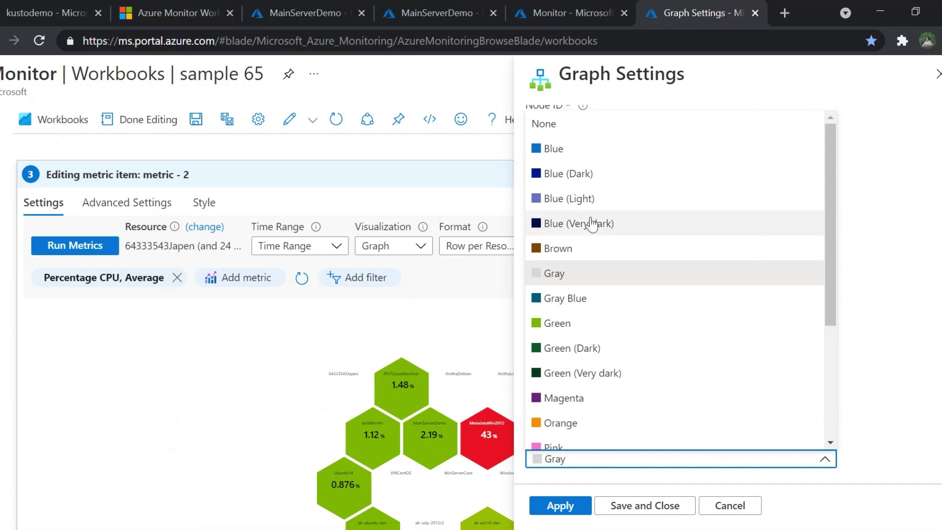
left_click(568, 274)
left_click(574, 510)
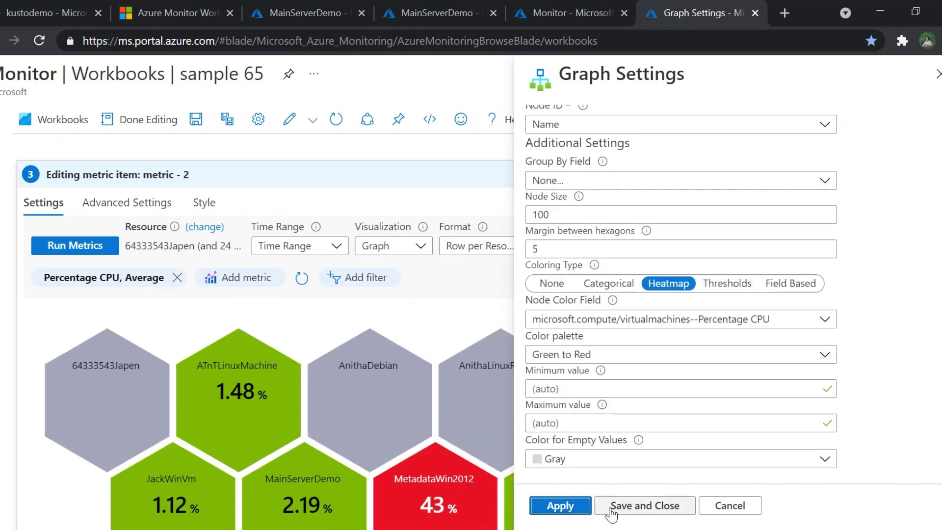
left_click(636, 512)
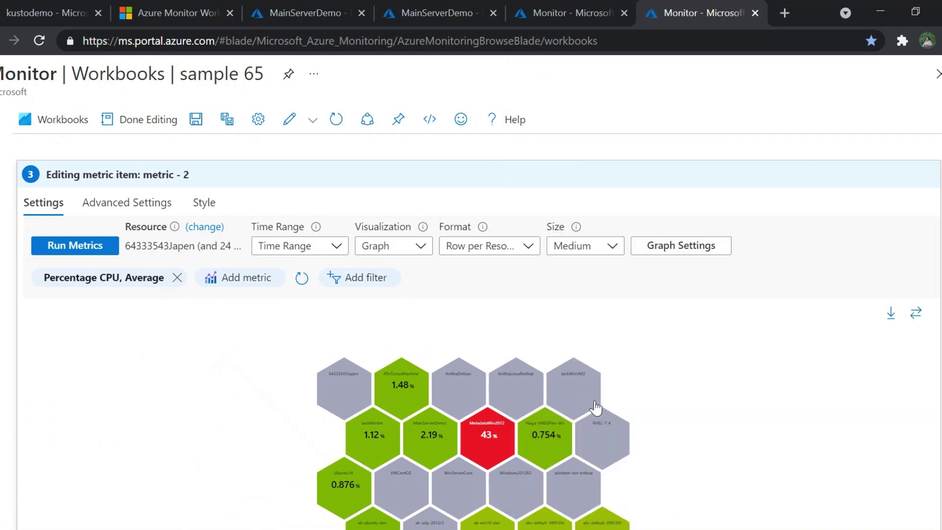
scroll(471, 344, "down", 4)
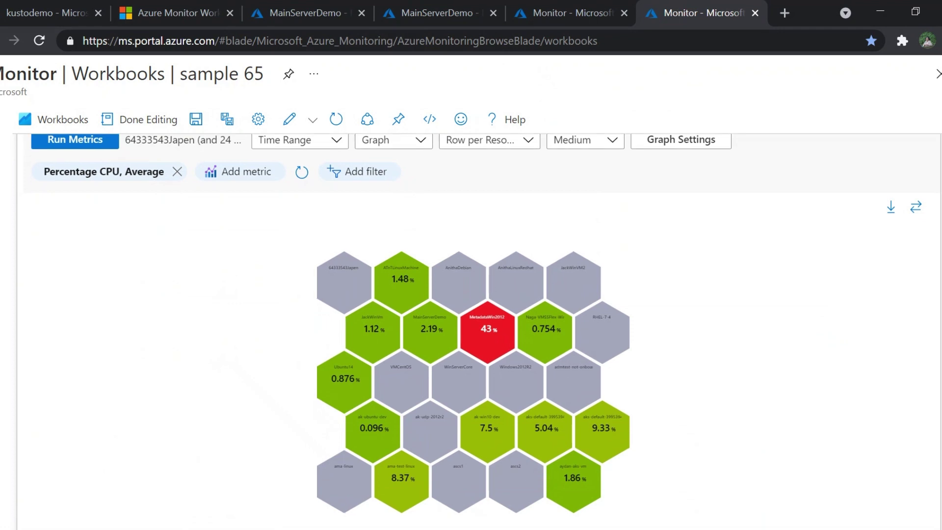
scroll(471, 332, "up", 4)
scroll(471, 332, "down", 2)
scroll(932, 156, "up", 5)
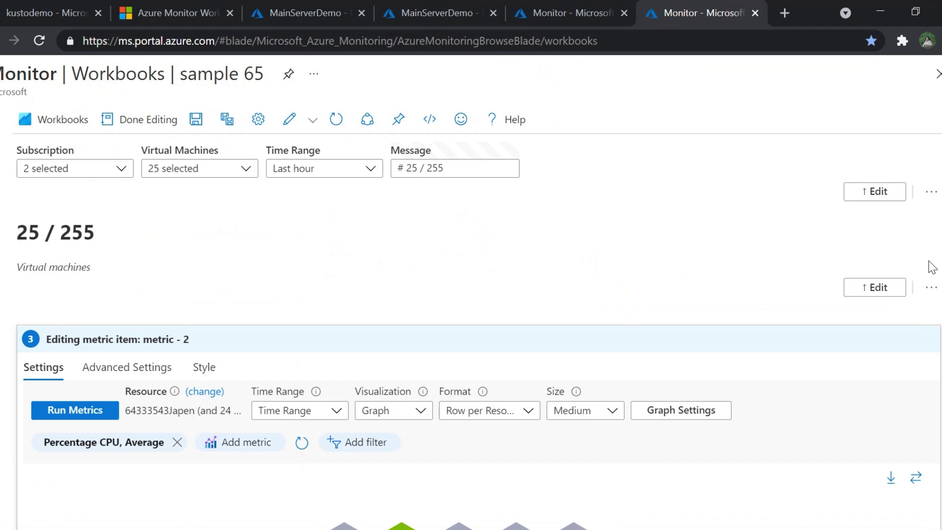
Group the hive cluster by the Subscription field, apply it, then save and close the graph settings.
scroll(785, 221, "down", 5)
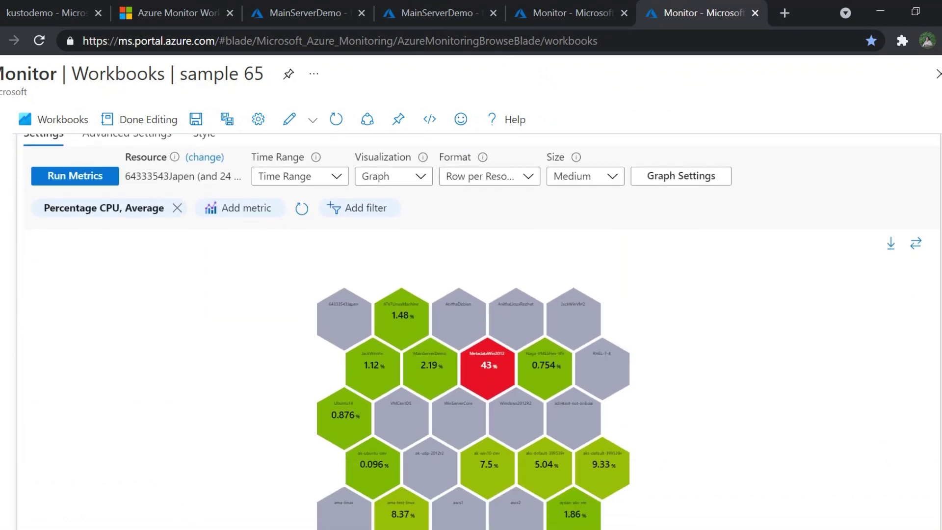
left_click(689, 176)
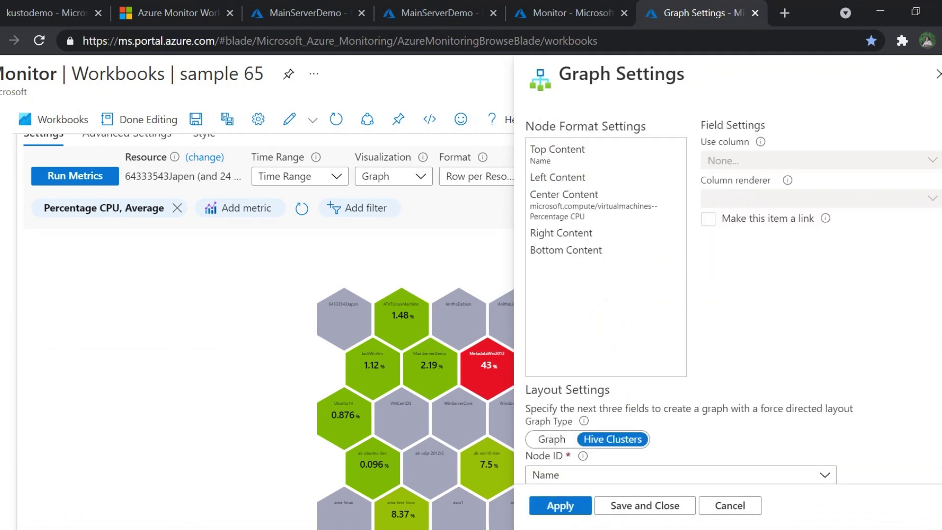
scroll(636, 330, "down", 4)
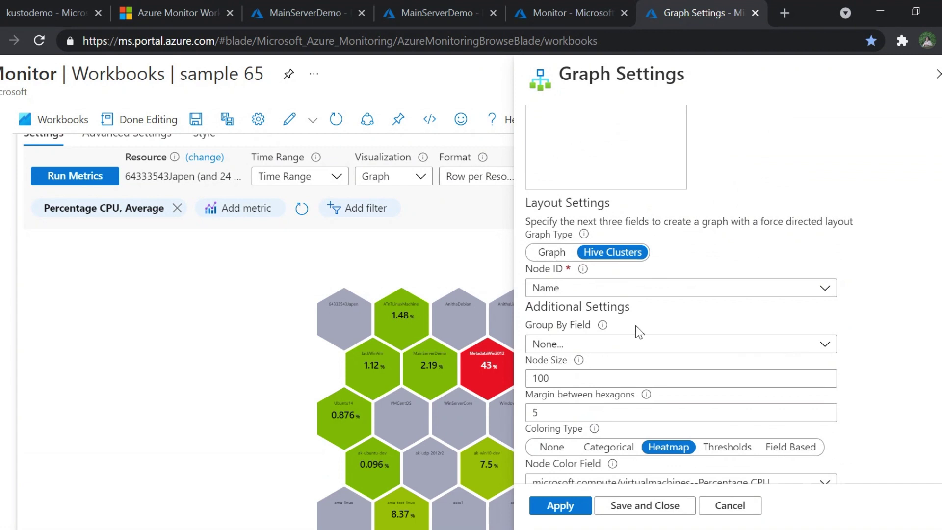
left_click(614, 345)
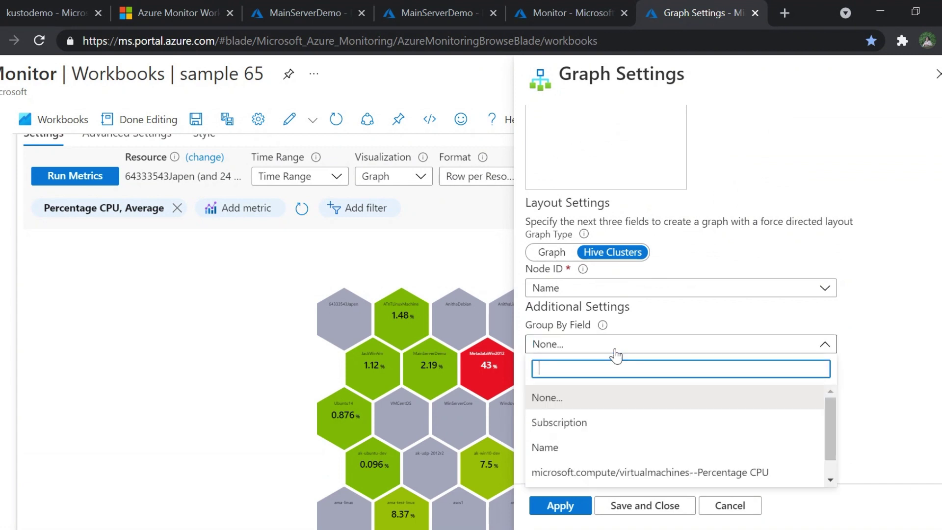
left_click(567, 422)
left_click(571, 510)
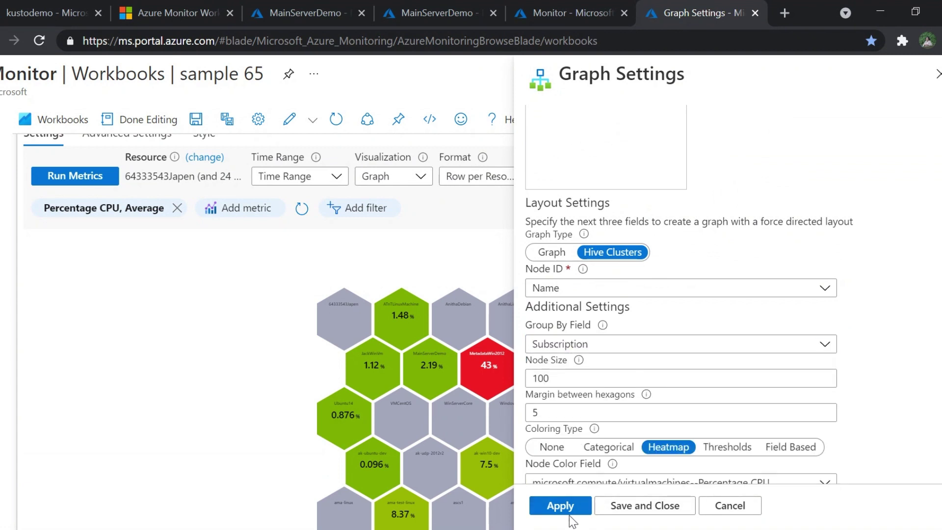
left_click(568, 510)
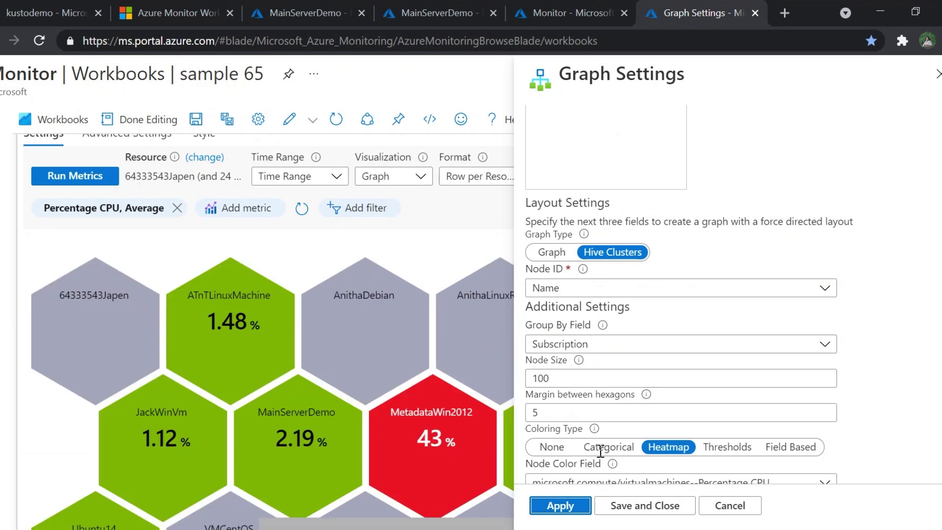
left_click(665, 510)
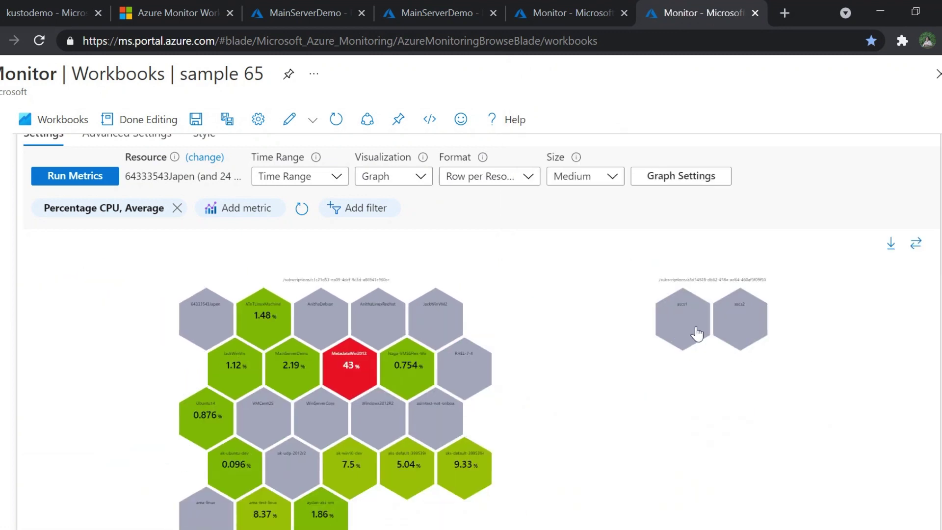
Set the column renderer of the graph's Group By field to Subscription.
left_click(671, 177)
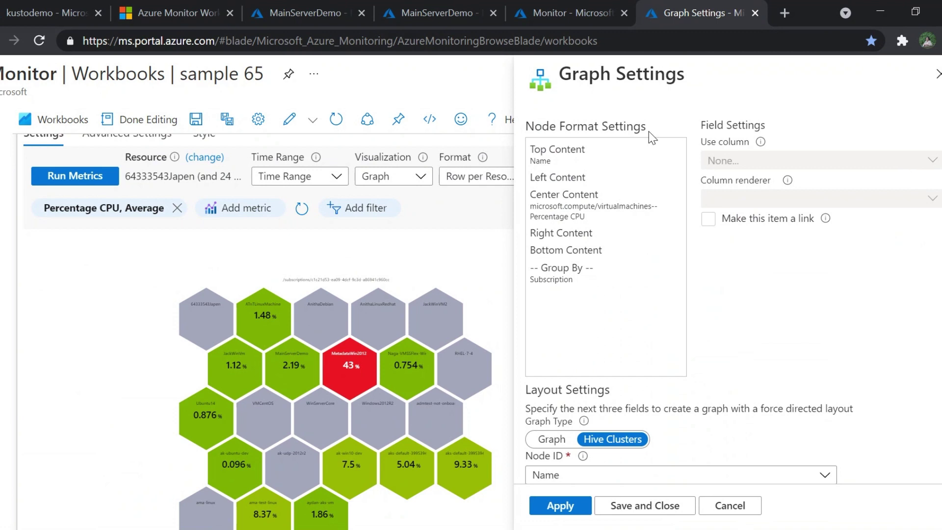
left_click(597, 278)
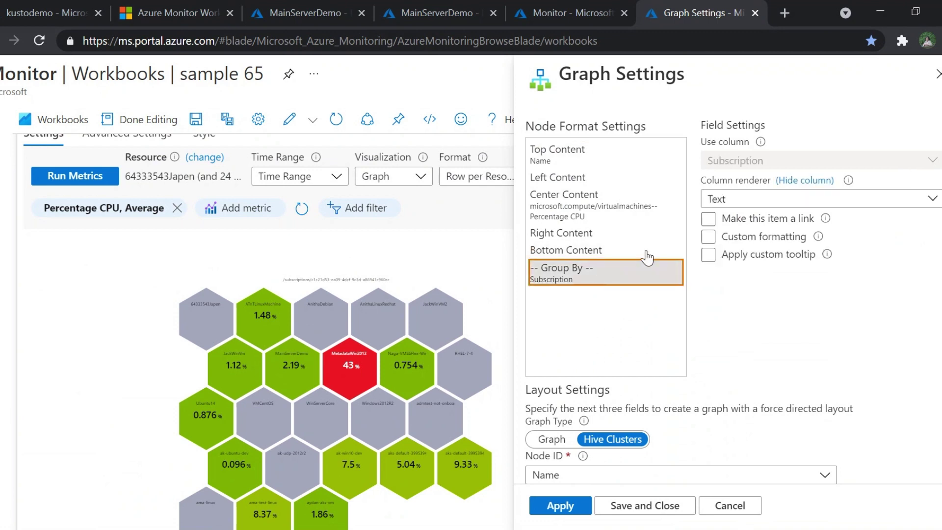
left_click(736, 198)
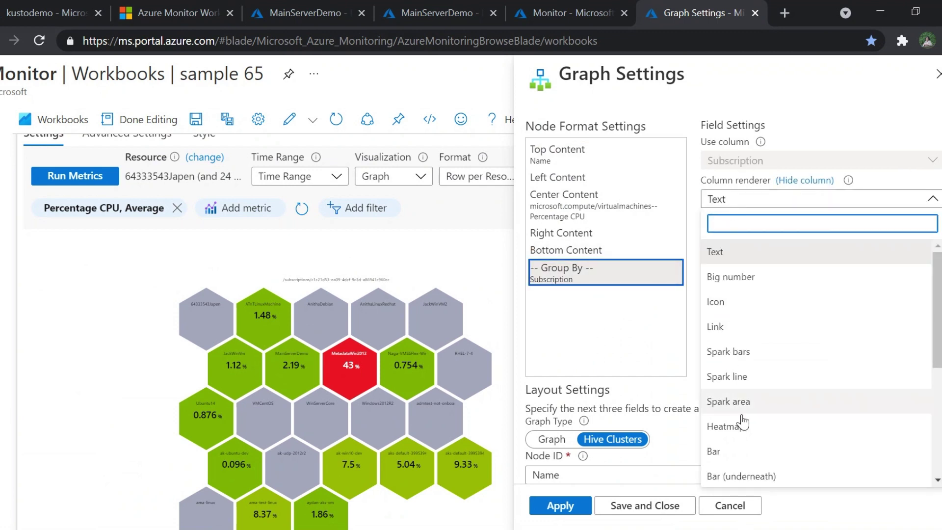
scroll(738, 417, "down", 5)
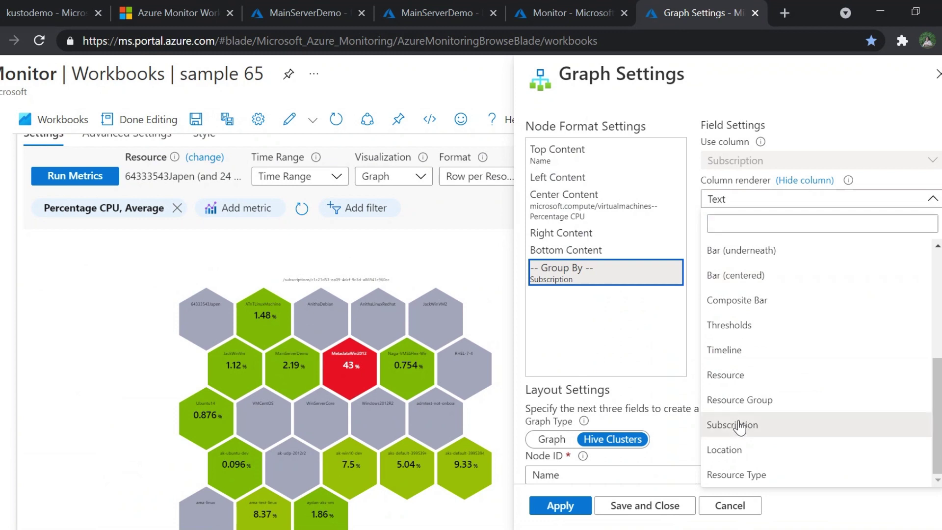
left_click(741, 425)
Make the Group By item a link that opens Resource Overview, enable its custom tooltip, and save and close the graph settings.
left_click(712, 239)
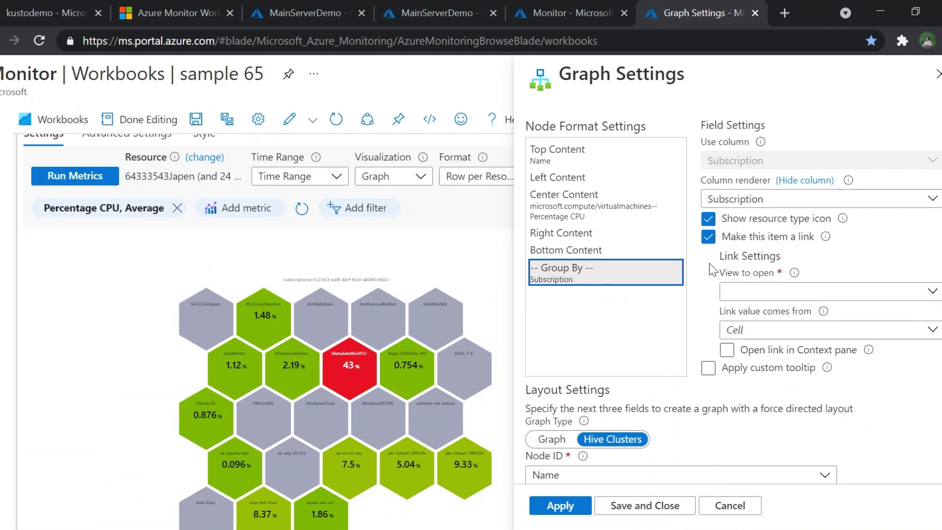
left_click(708, 369)
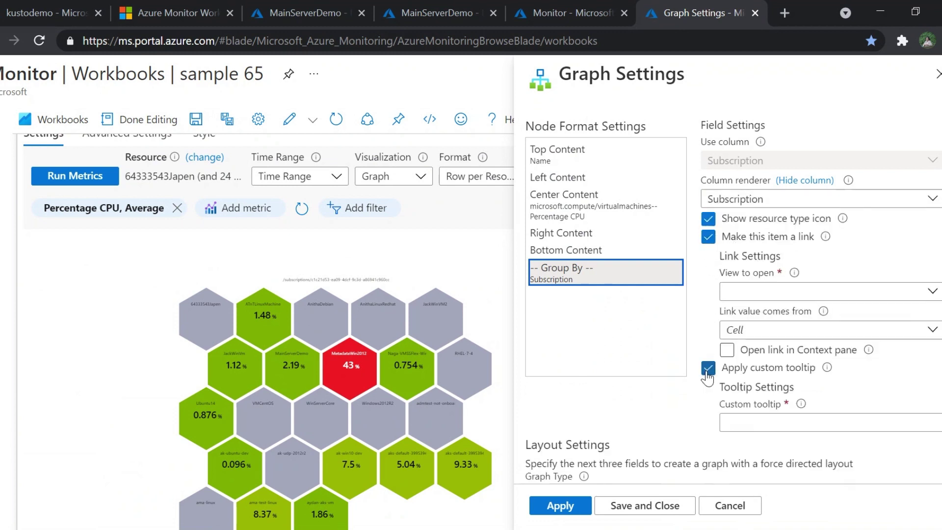
left_click(737, 295)
scroll(763, 434, "down", 3)
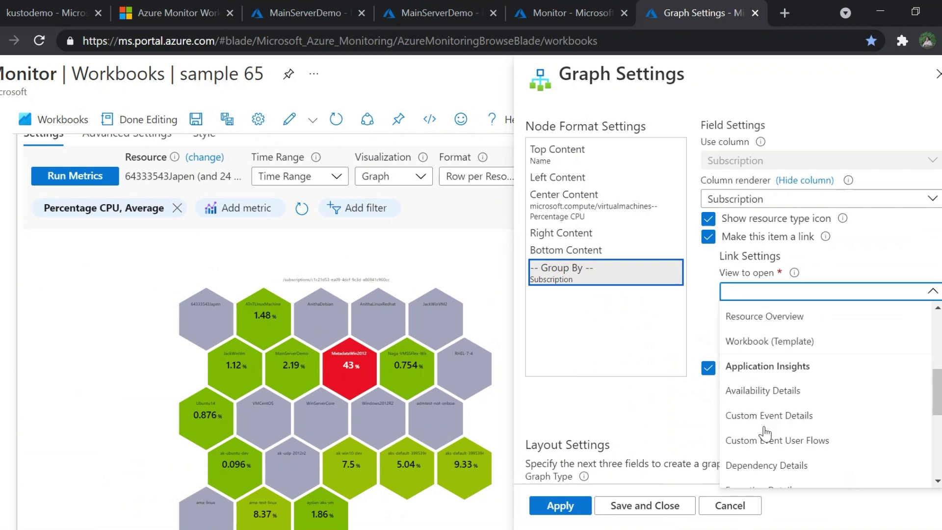
scroll(771, 393, "up", 3)
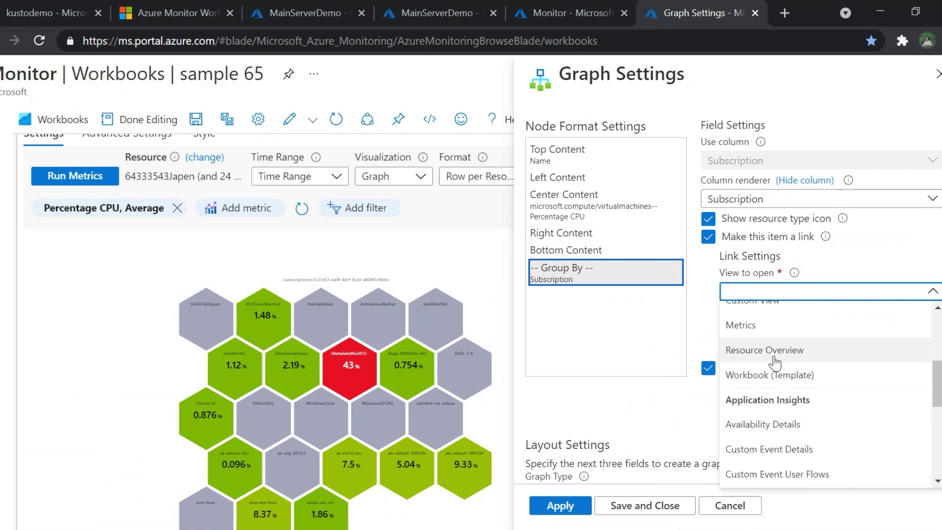
left_click(774, 350)
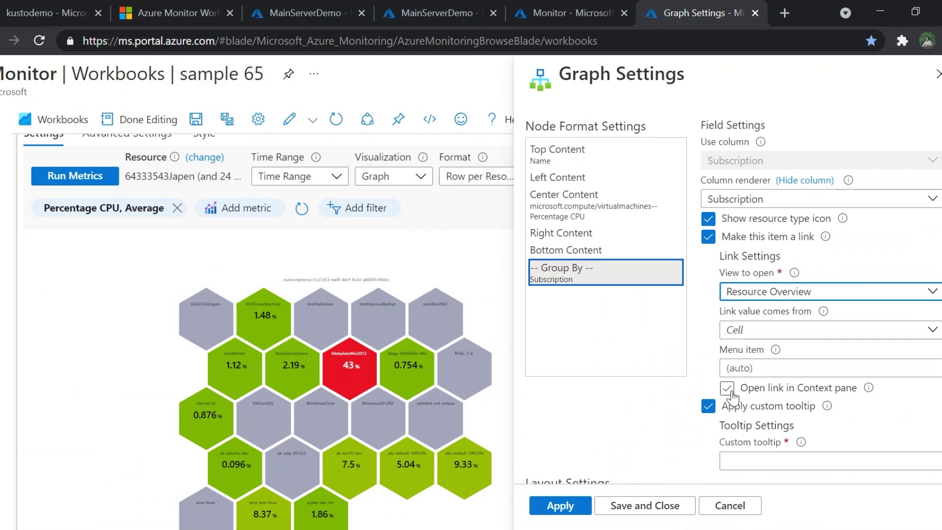
left_click(621, 511)
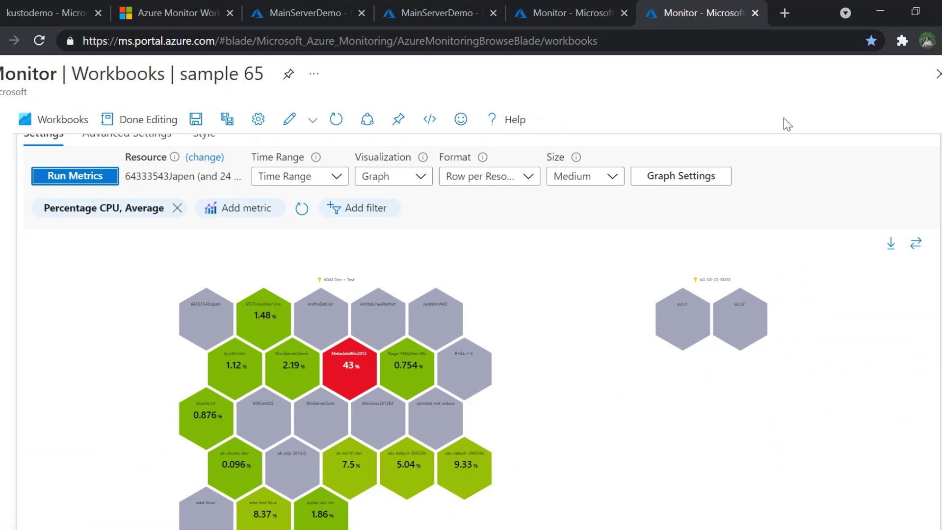
Make the graph's Center Content a link that opens Resource Overview, with the link value coming from Name.
left_click(705, 176)
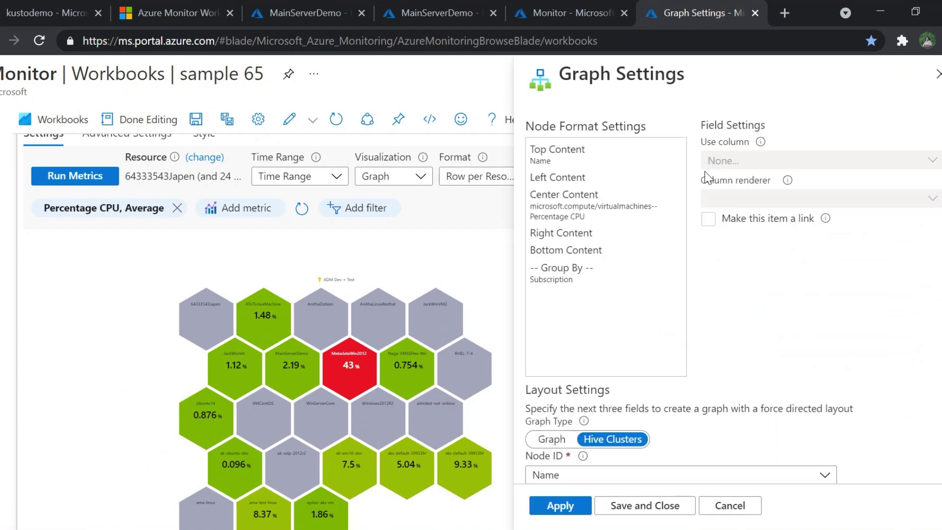
left_click(567, 211)
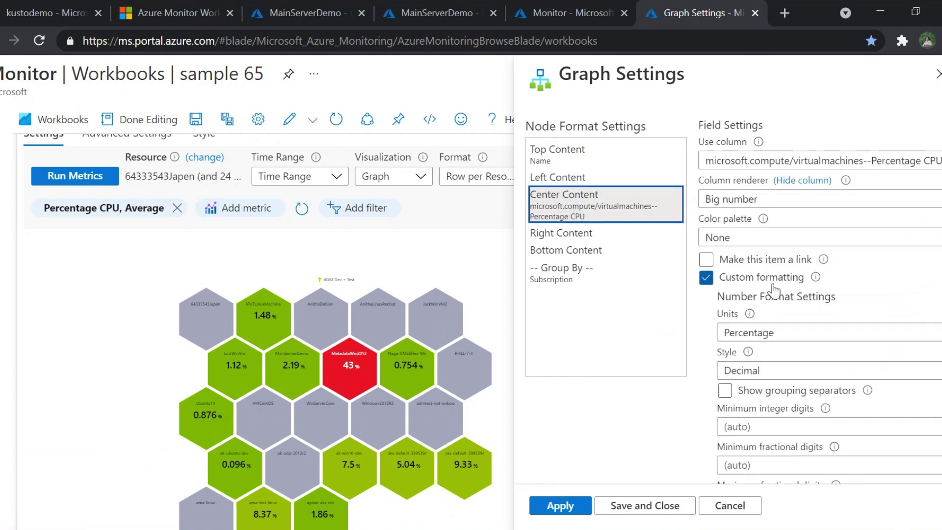
left_click(731, 260)
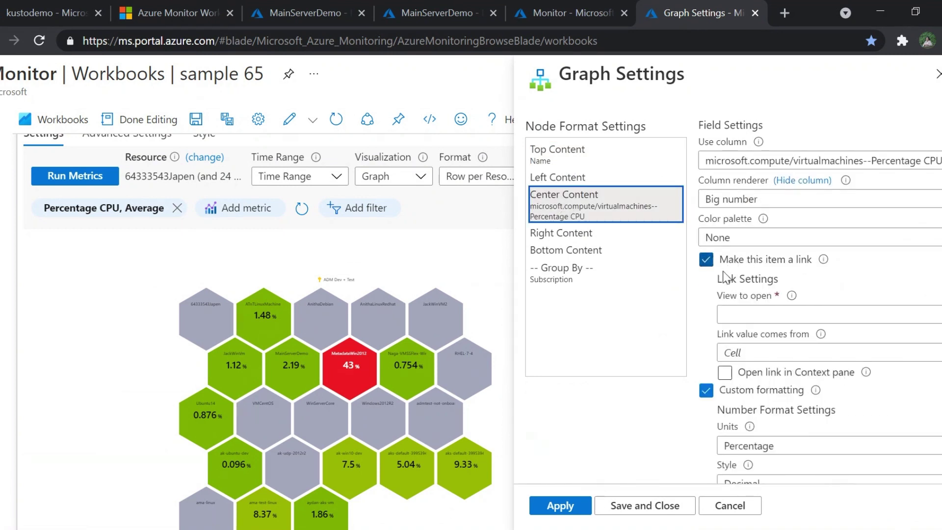
left_click(740, 324)
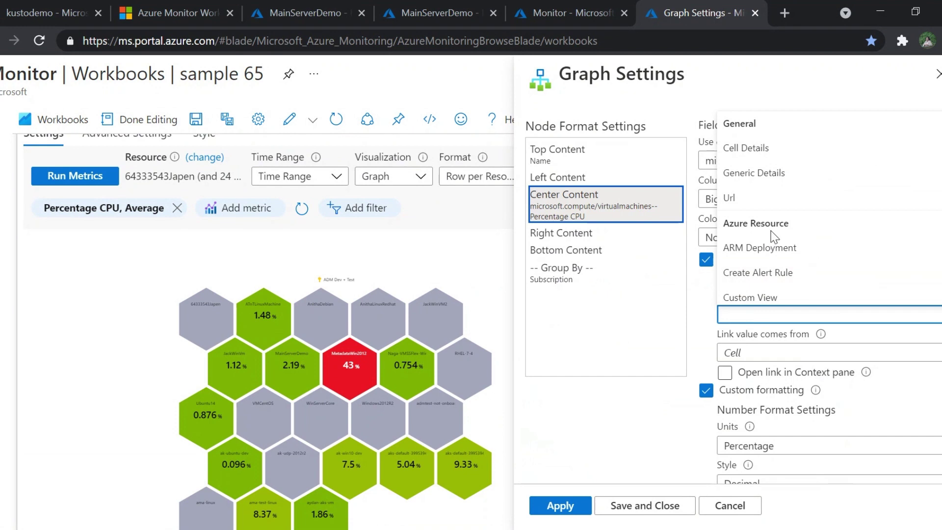
scroll(774, 237, "down", 2)
scroll(774, 237, "down", 1)
left_click(758, 210)
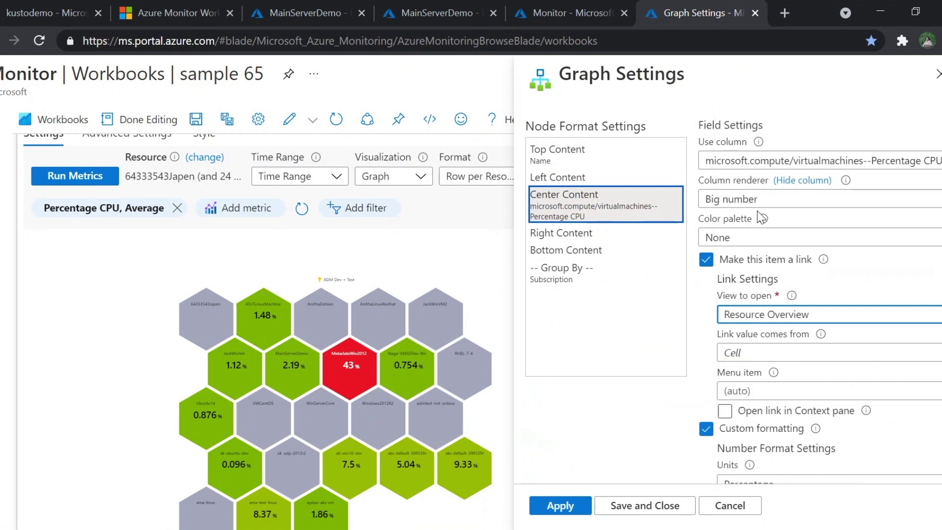
left_click(757, 353)
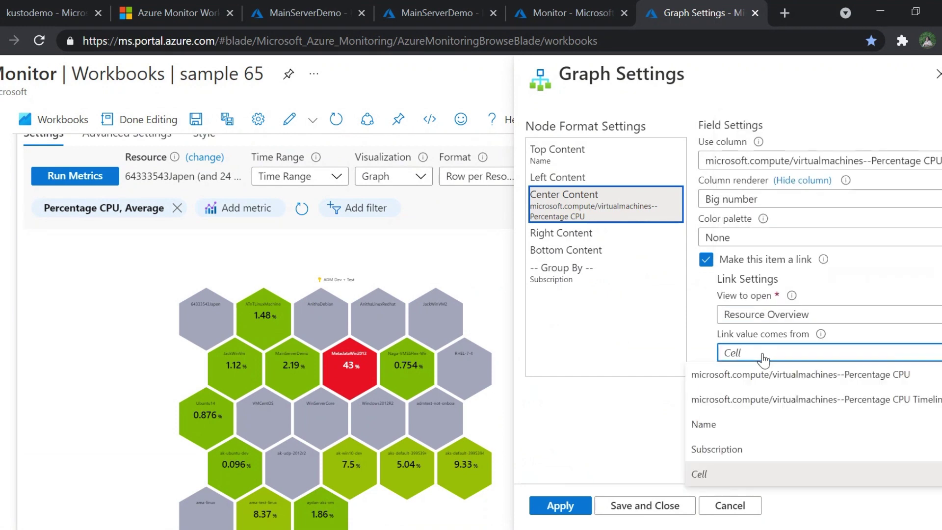
left_click(721, 435)
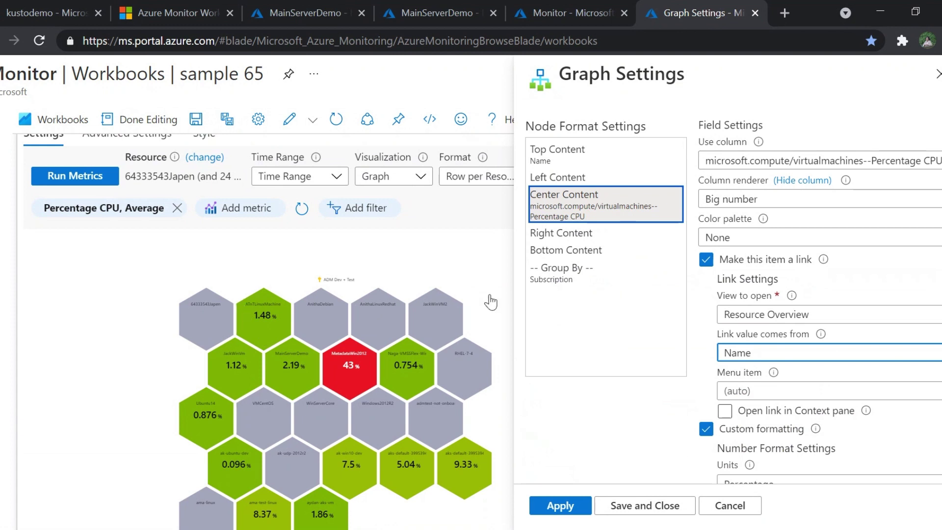
Set the Center Content link's Menu item to alerts, copied from the end of the MainServerDemo Alerts page's URL.
left_click(750, 397)
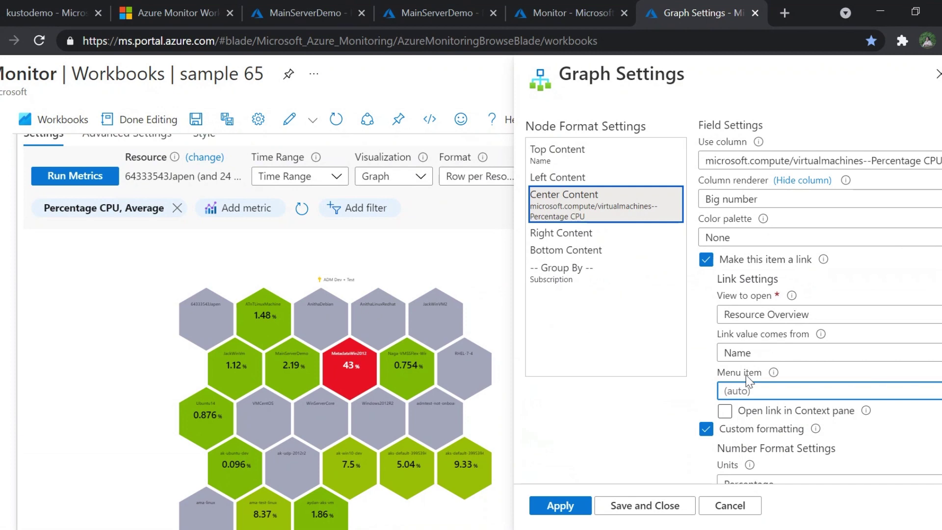
left_click(274, 11)
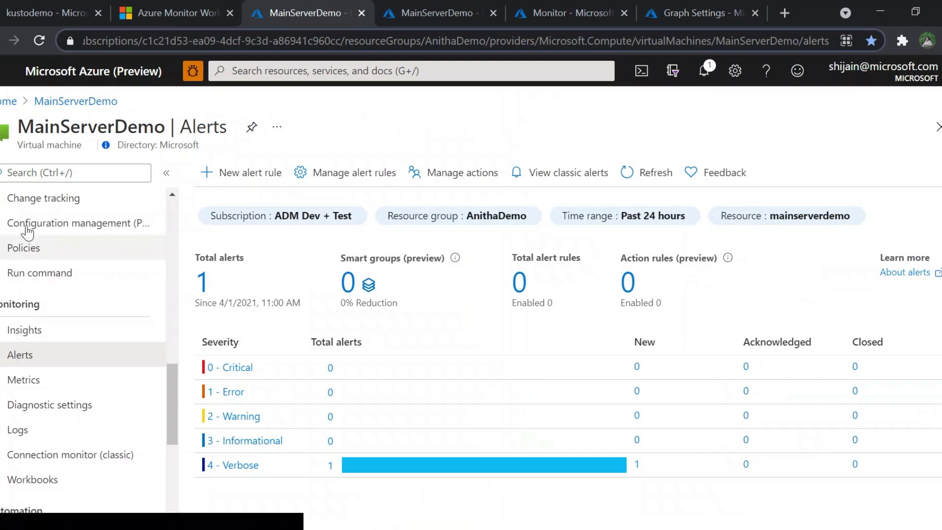
scroll(20, 248, "up", 5)
scroll(18, 250, "up", 6)
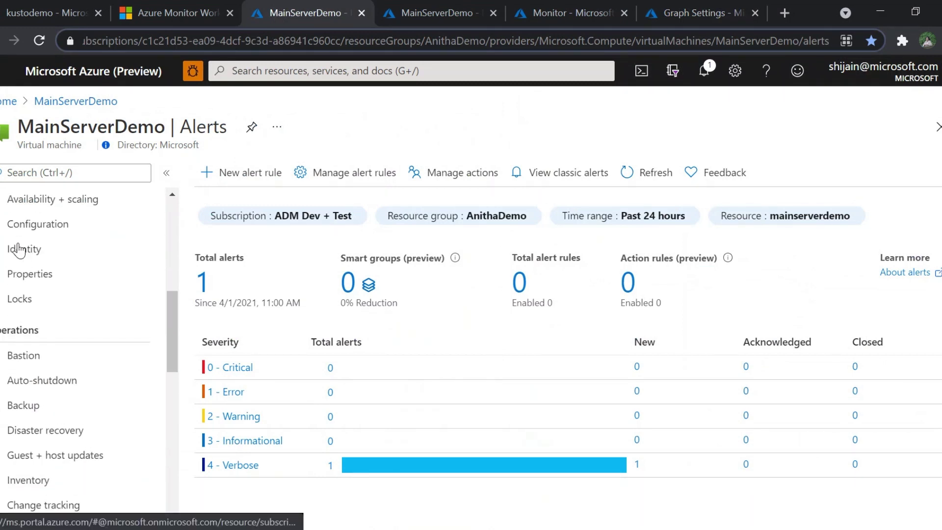
scroll(18, 250, "down", 10)
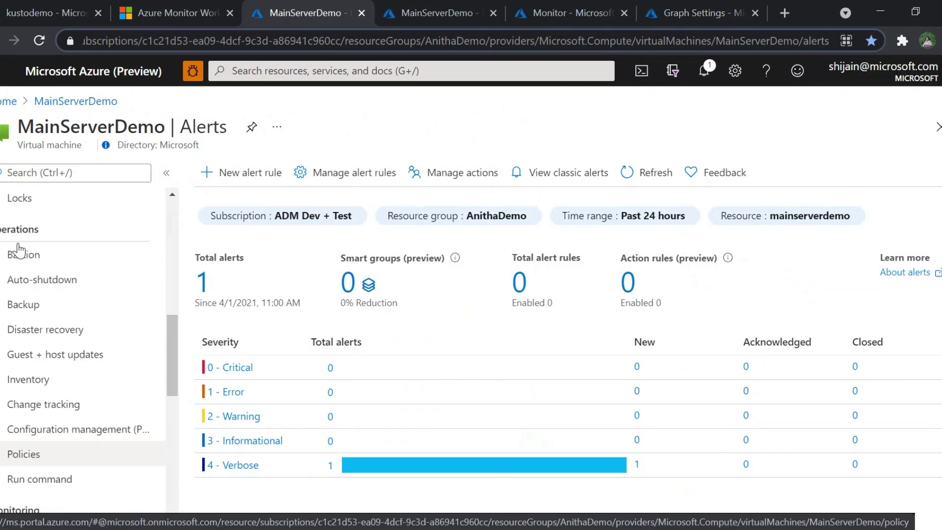
scroll(19, 250, "up", 13)
scroll(18, 250, "up", 4)
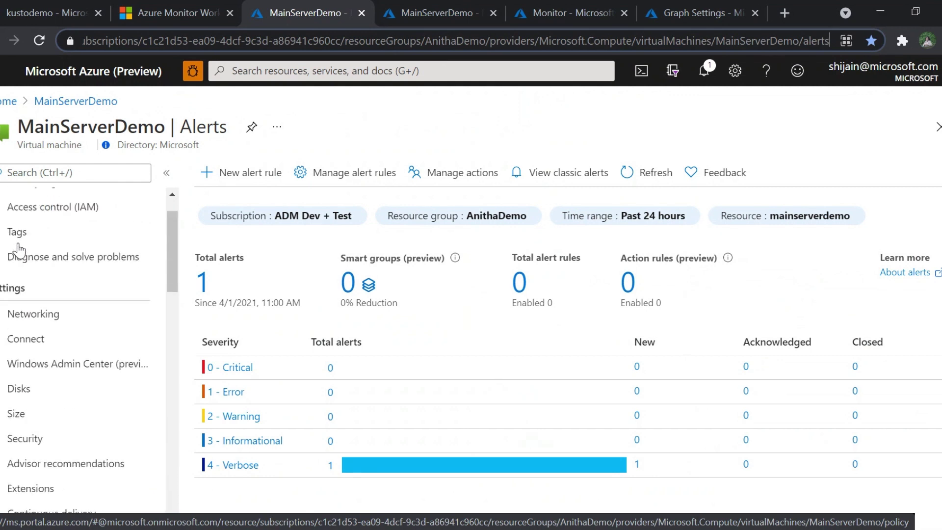
scroll(95, 443, "down", 14)
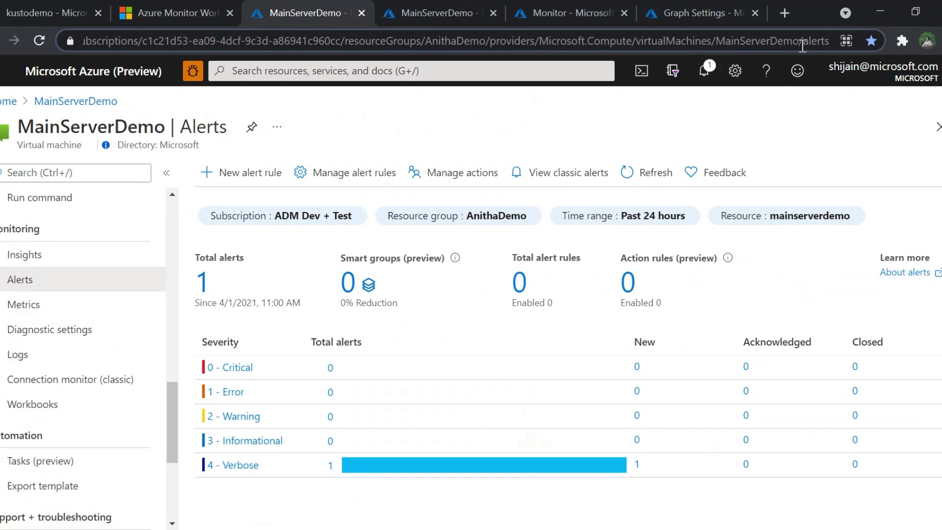
left_click_drag(802, 45, 828, 46)
key("ctrl+c")
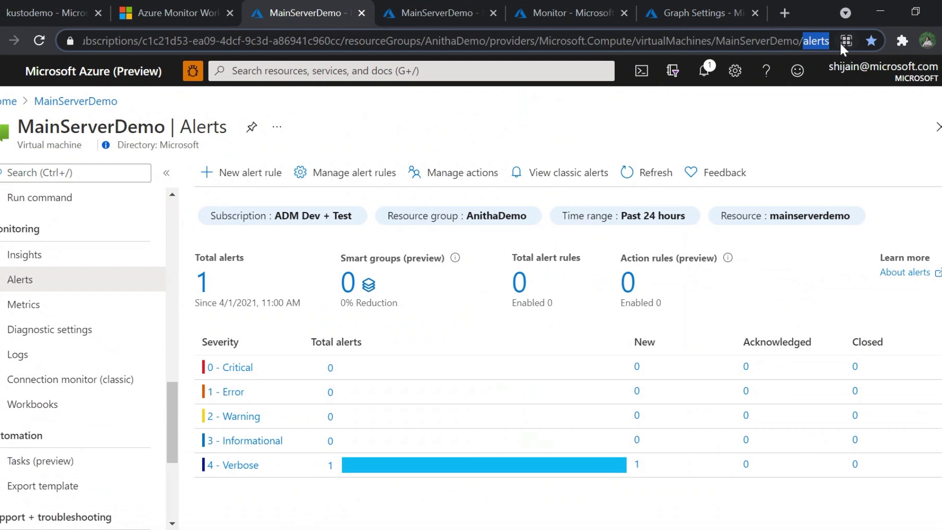
left_click(689, 15)
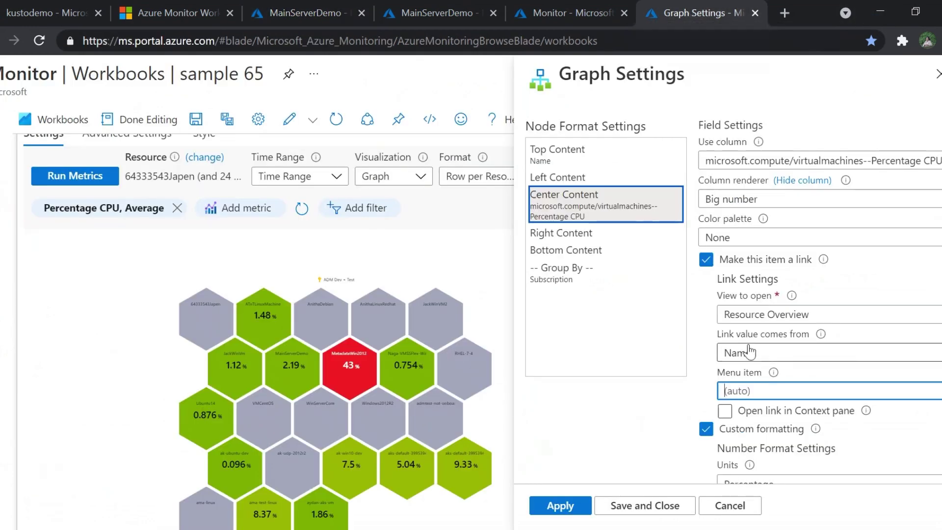
key("ctrl+v")
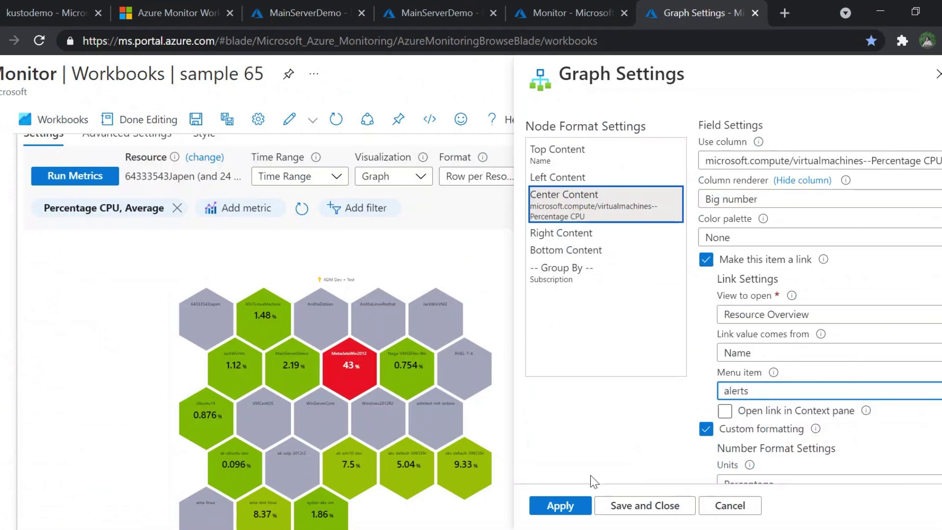
Apply the graph settings, test the Center Content link on the ATnTLinuxMachine node, and close the page it opens.
left_click(569, 509)
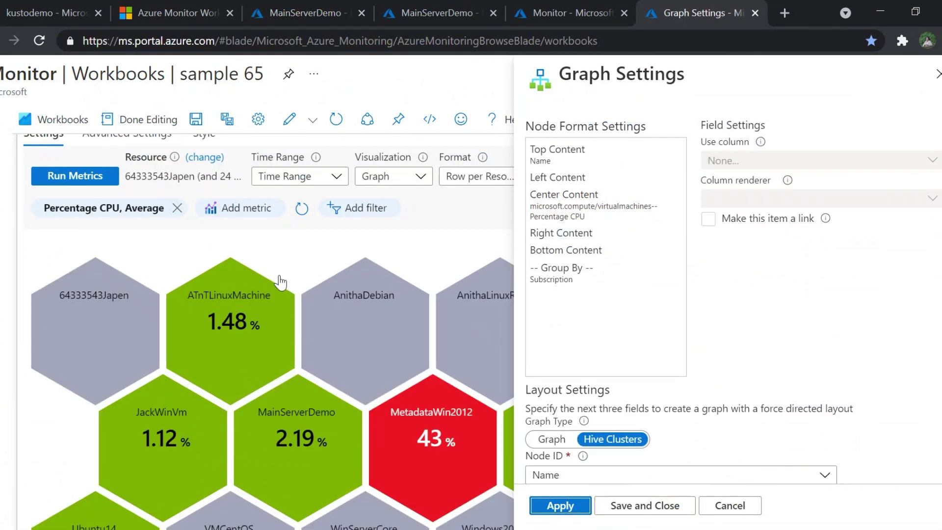
left_click(266, 320)
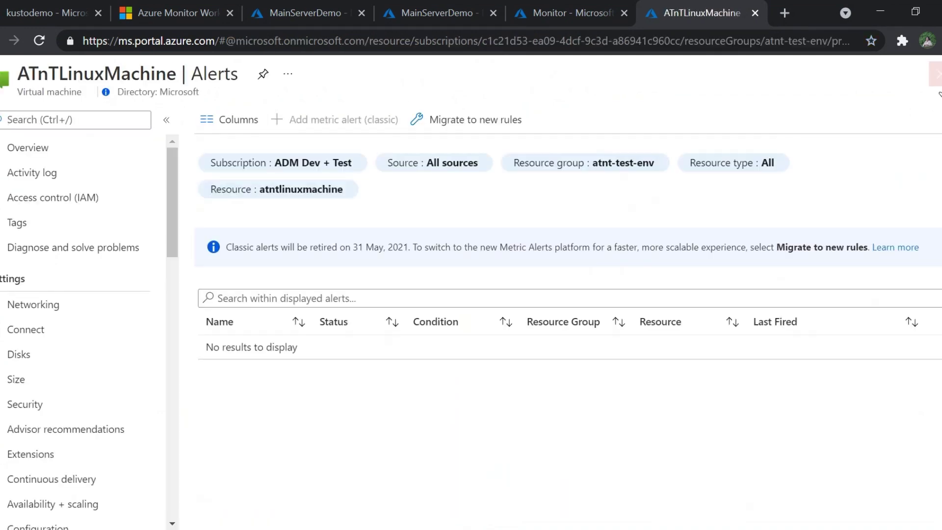
left_click(936, 74)
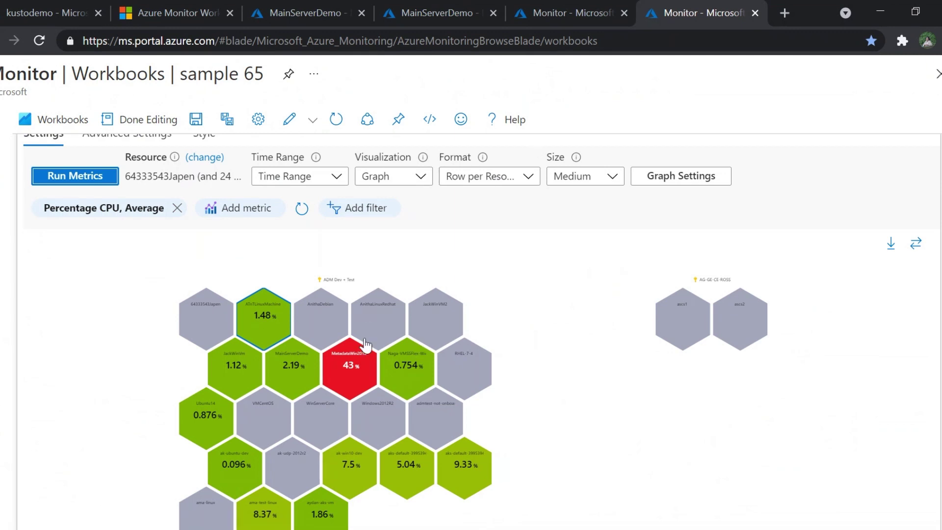
Change the view opened by the graph's Center Content link to Create Alert Rule.
left_click(680, 179)
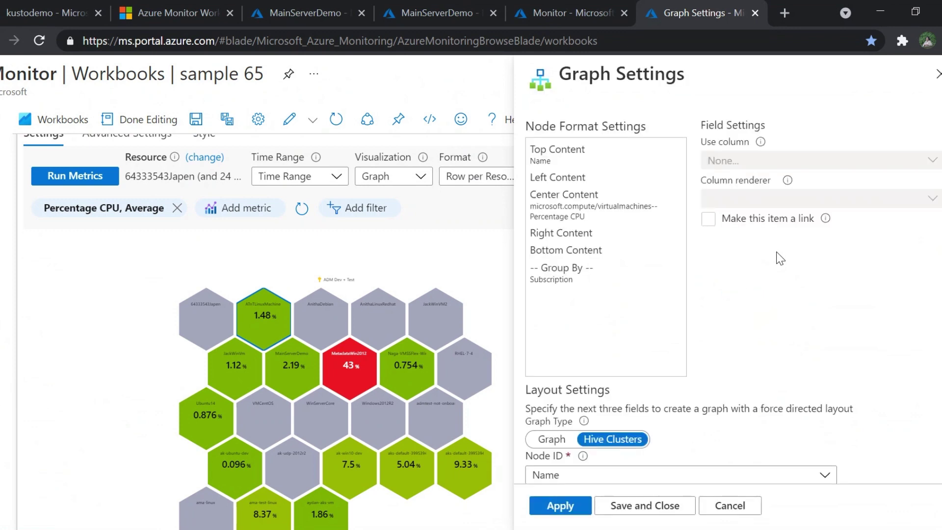
left_click(564, 201)
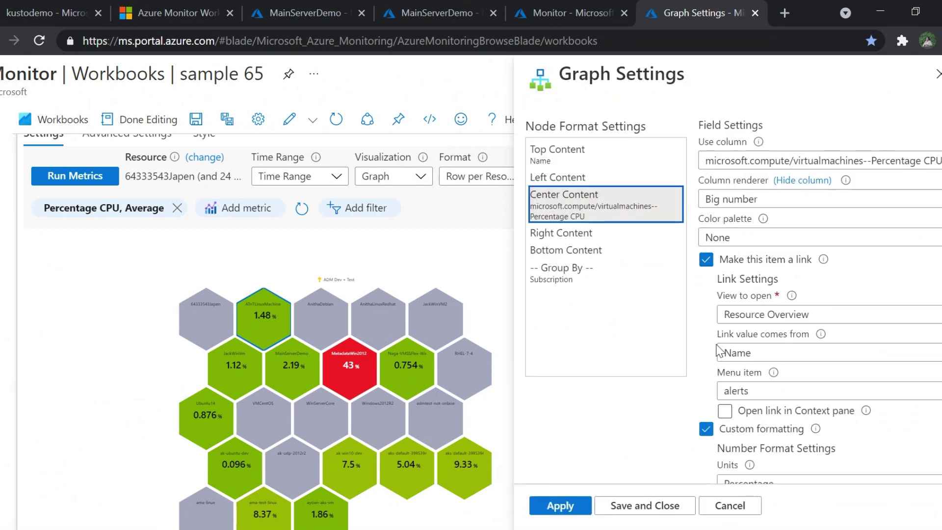
left_click(725, 411)
double_click(740, 392)
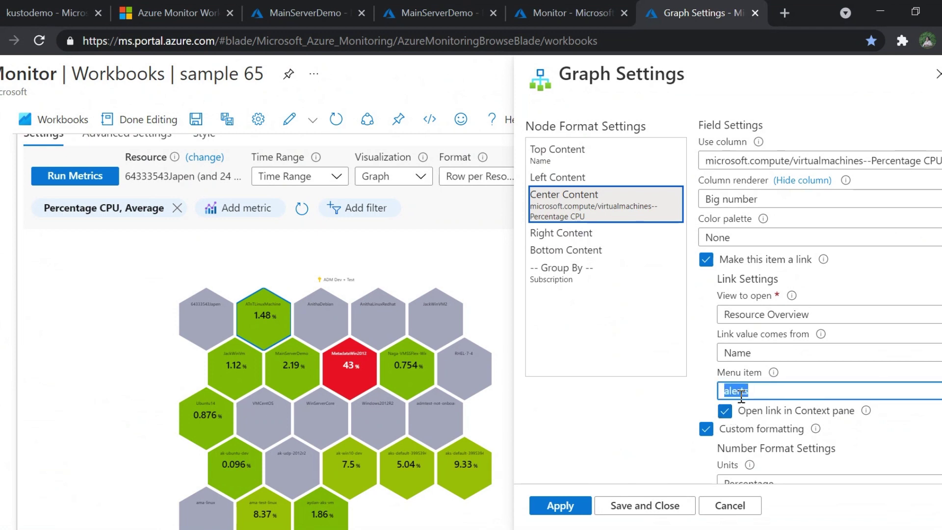
left_click(787, 317)
scroll(787, 255, "down", 2)
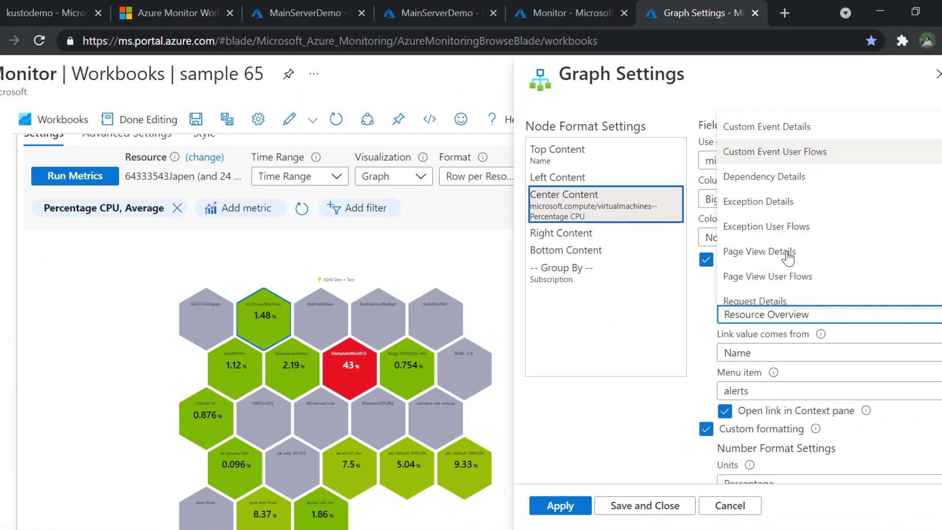
scroll(788, 256, "down", 3)
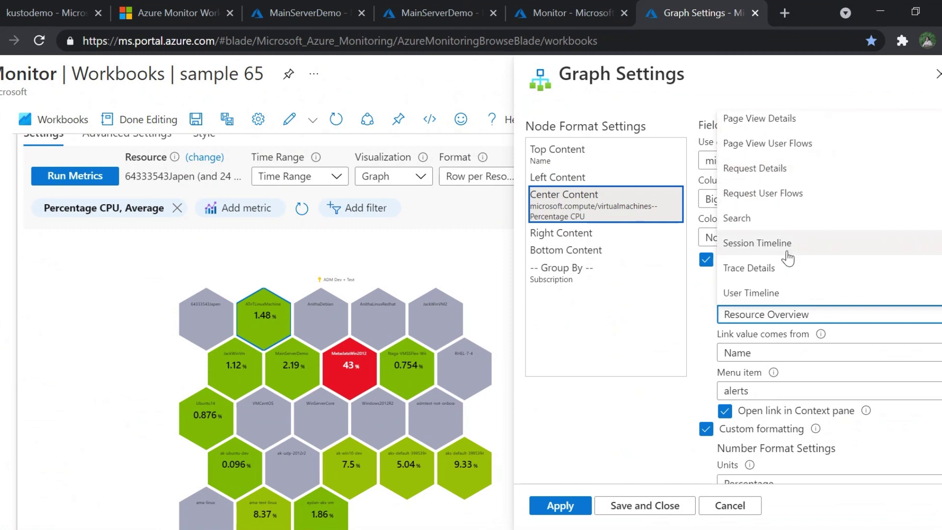
scroll(787, 256, "up", 5)
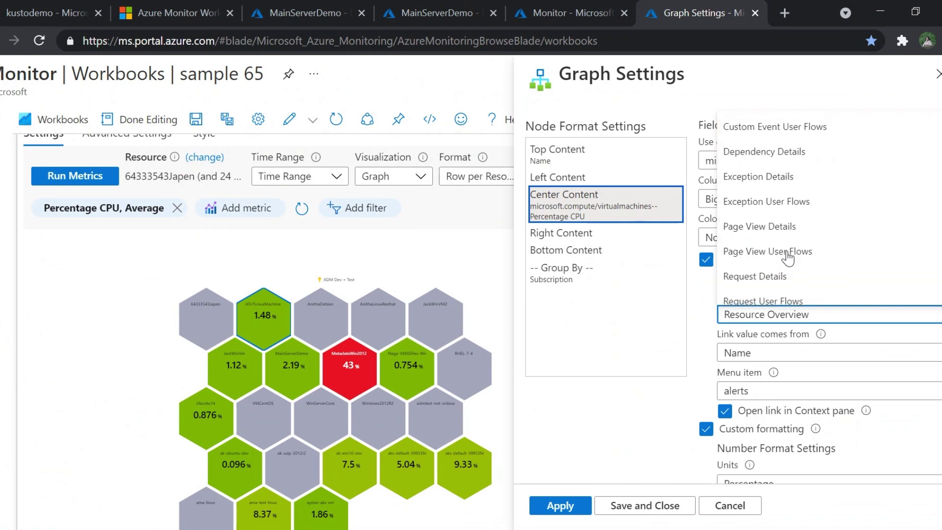
scroll(787, 221, "up", 2)
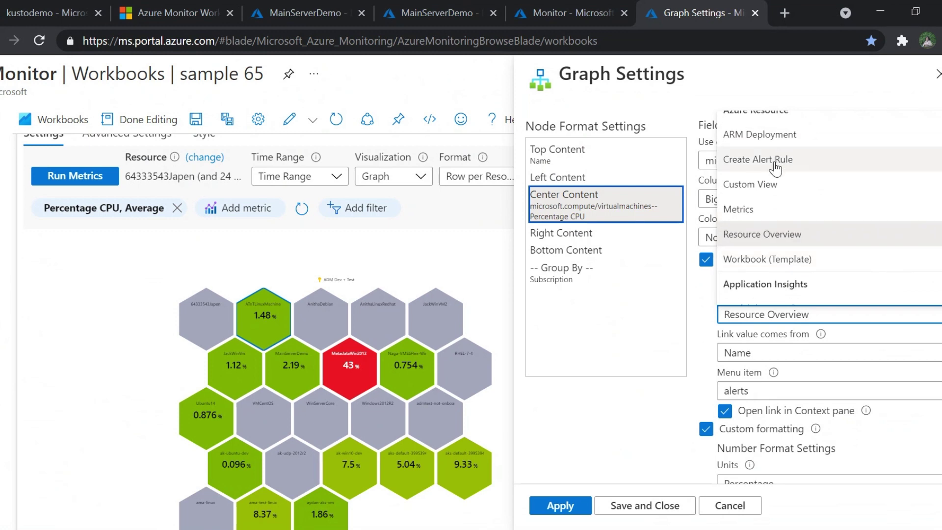
left_click(775, 160)
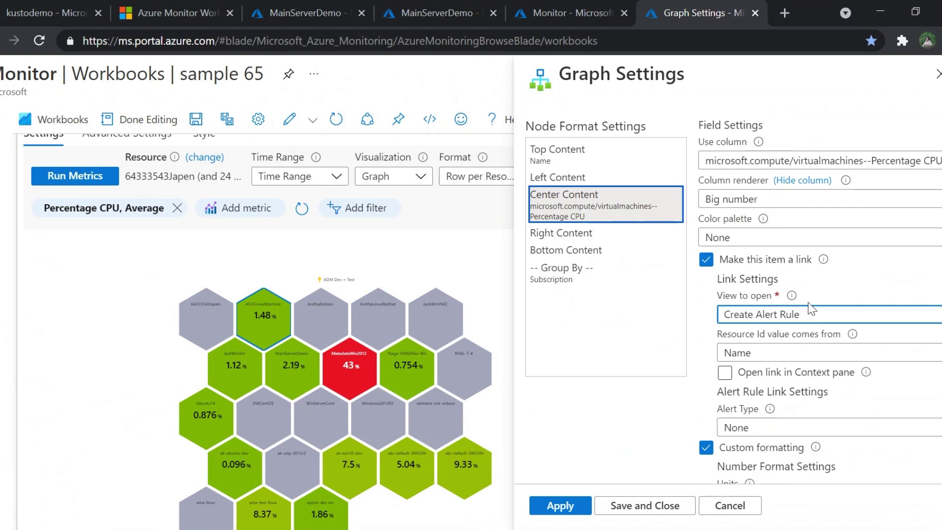
Have the Create Alert Rule link open in the context pane, save and close the graph settings, and test it on the ATnTLinuxMachine node.
left_click(748, 375)
left_click(725, 374)
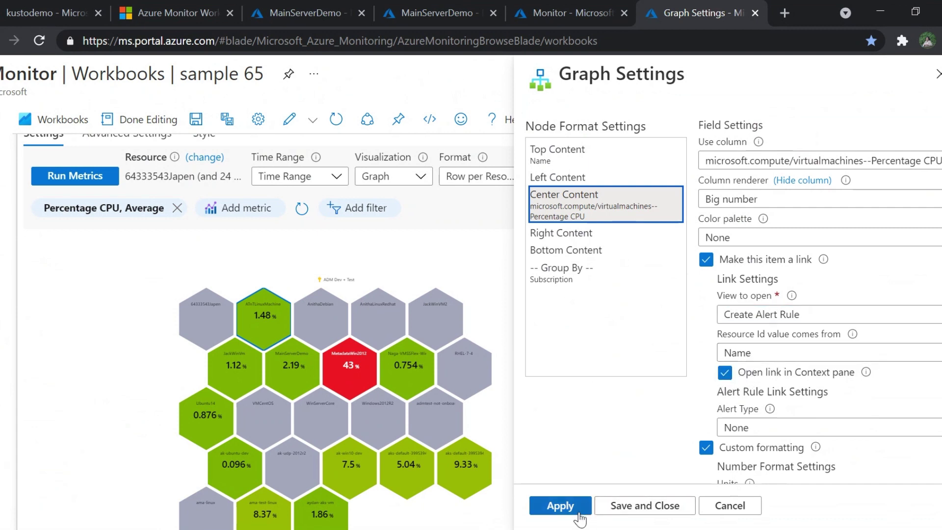
left_click(619, 506)
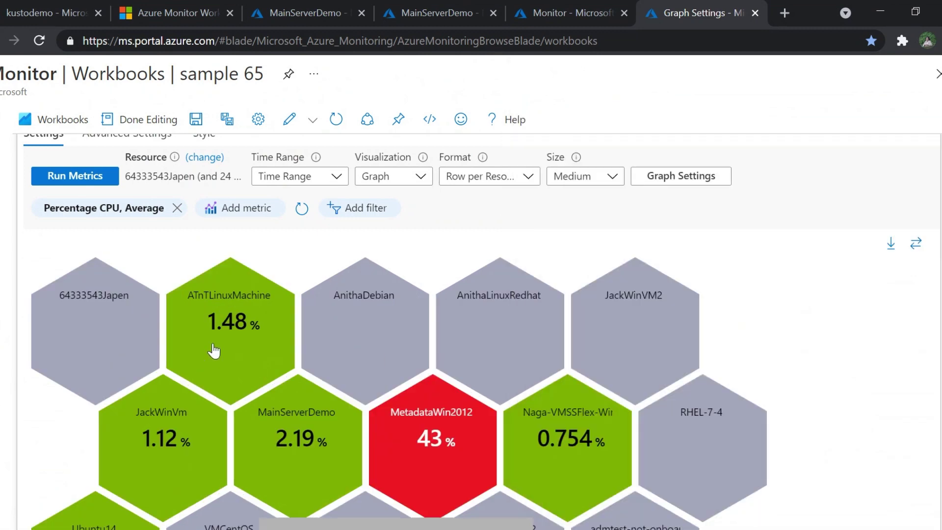
left_click(262, 315)
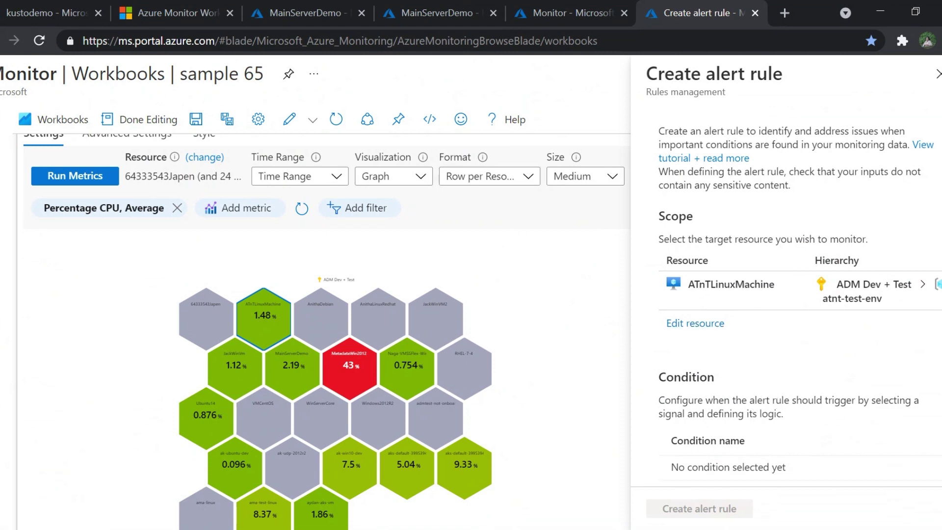
left_click(937, 76)
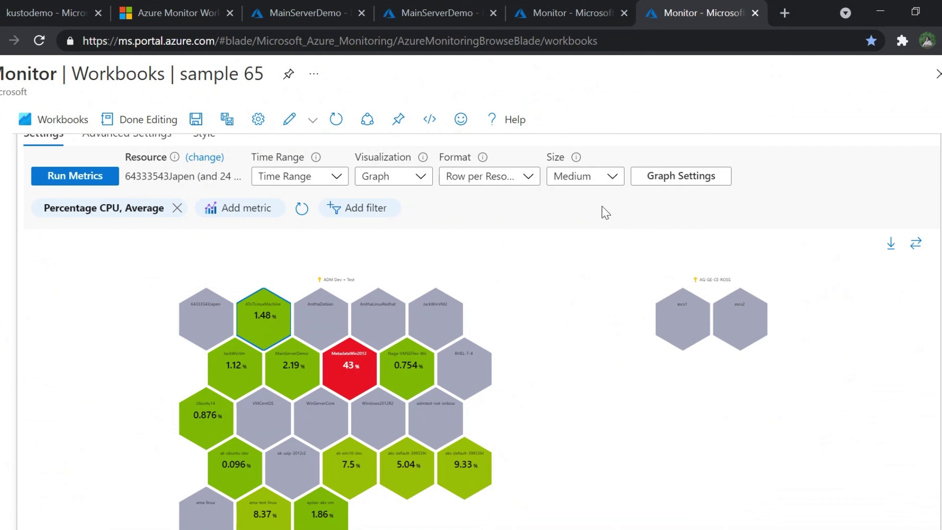
Change the view opened by the graph's Center Content link to Workbook (Template).
left_click(681, 176)
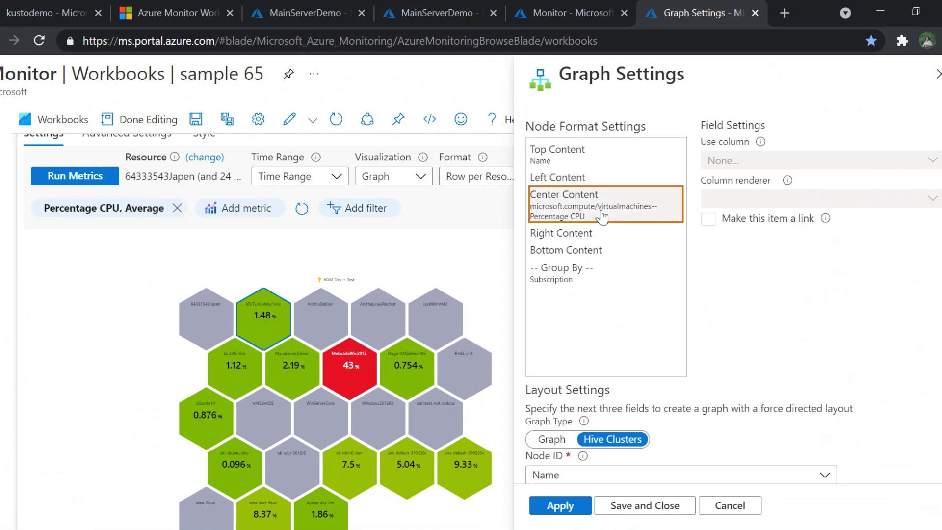
left_click(603, 215)
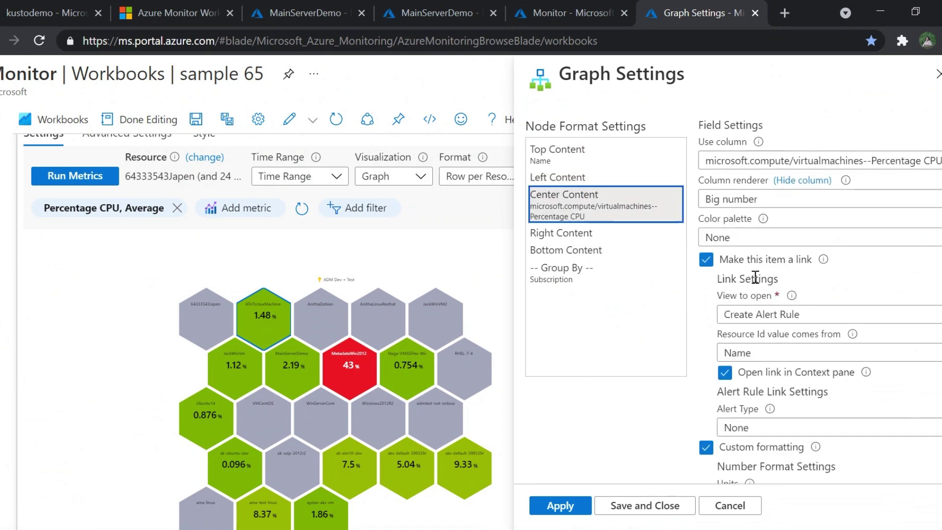
left_click(764, 324)
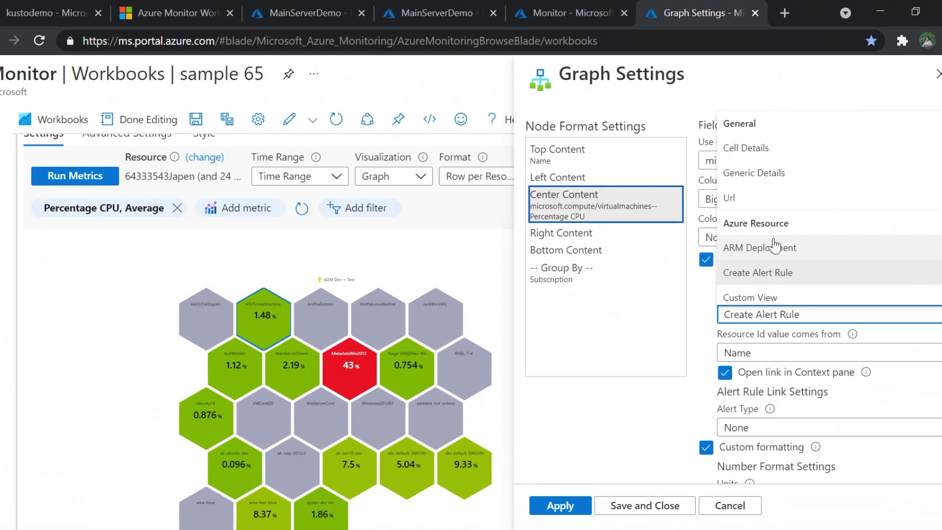
scroll(768, 243, "down", 3)
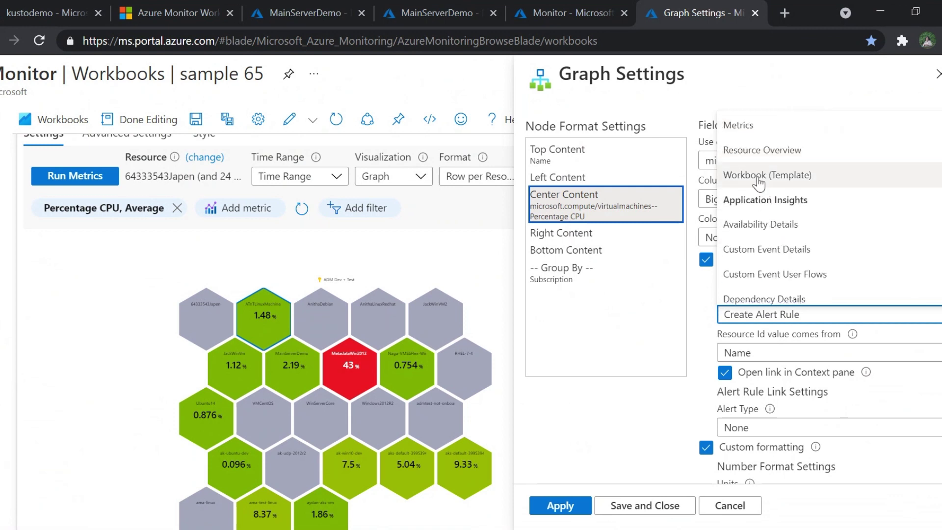
left_click(760, 179)
Set the link's Workbook owner Resource Id to come from the Name column.
scroll(765, 255, "down", 2)
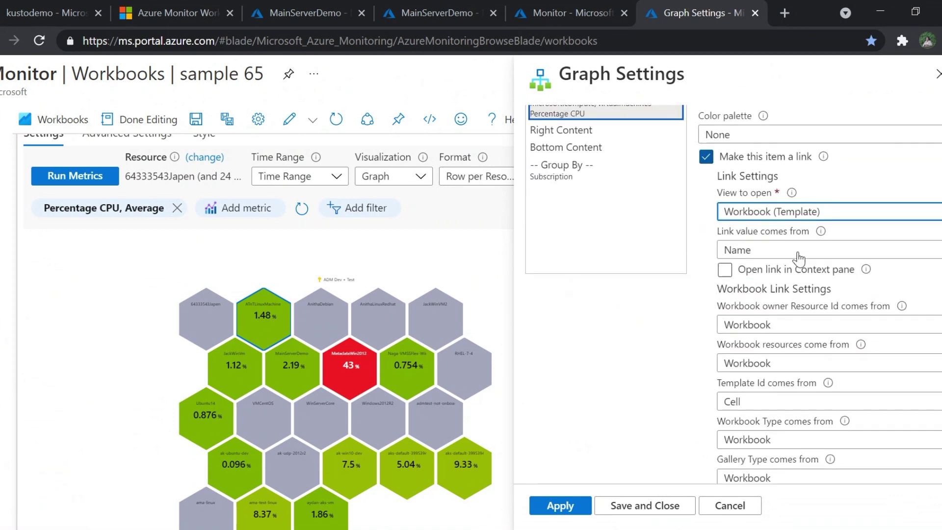
scroll(773, 390, "down", 2)
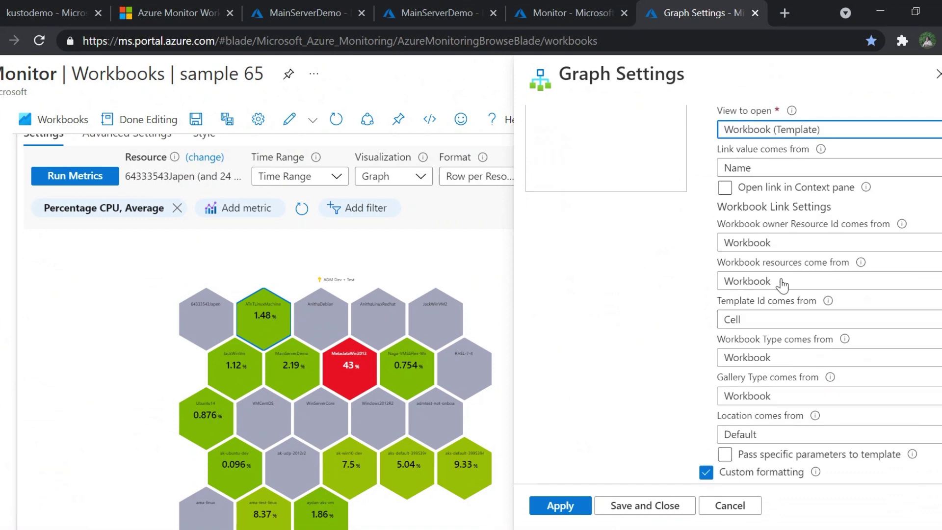
left_click(768, 245)
left_click(763, 339)
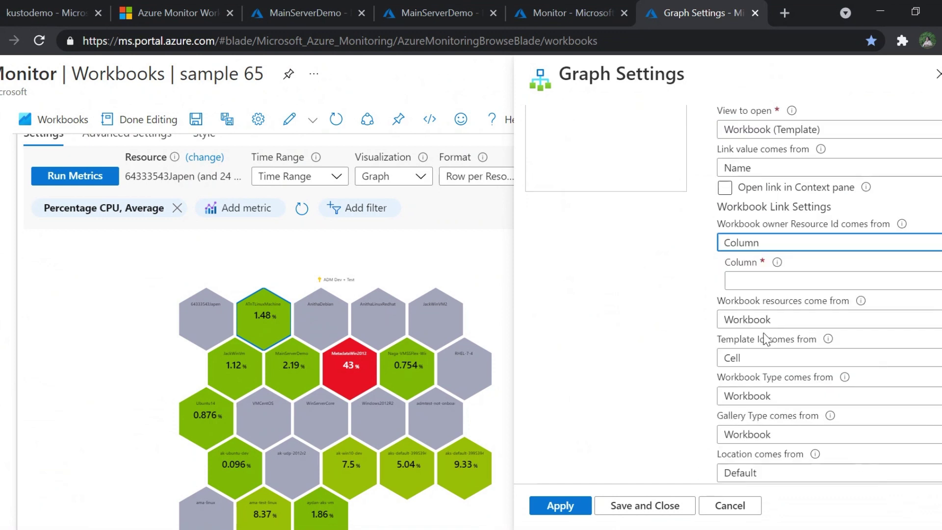
left_click(759, 280)
left_click(741, 385)
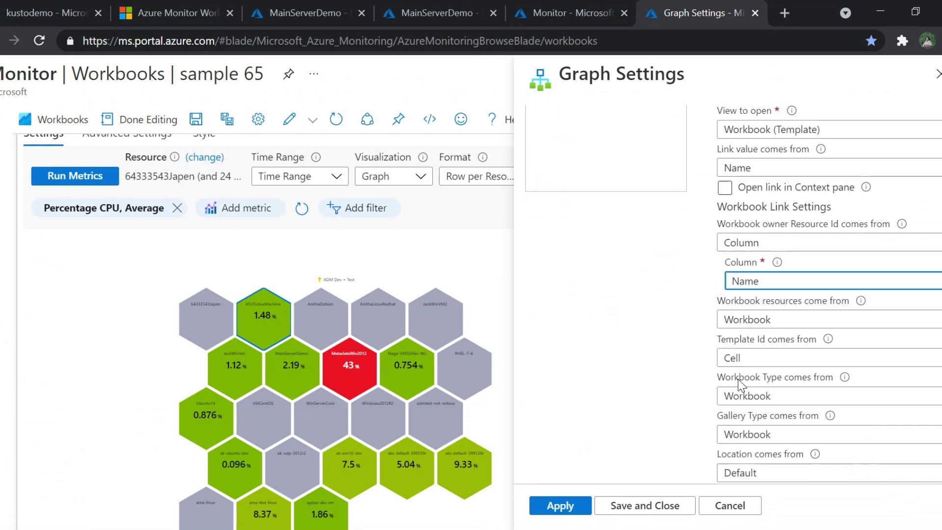
Set the link's Workbook resources to come from the Name column.
left_click(757, 321)
left_click(754, 415)
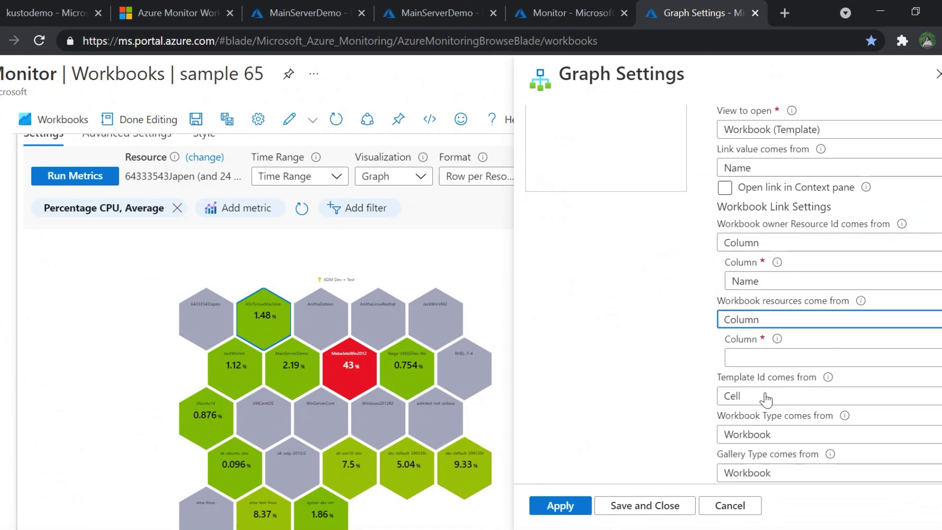
left_click(763, 357)
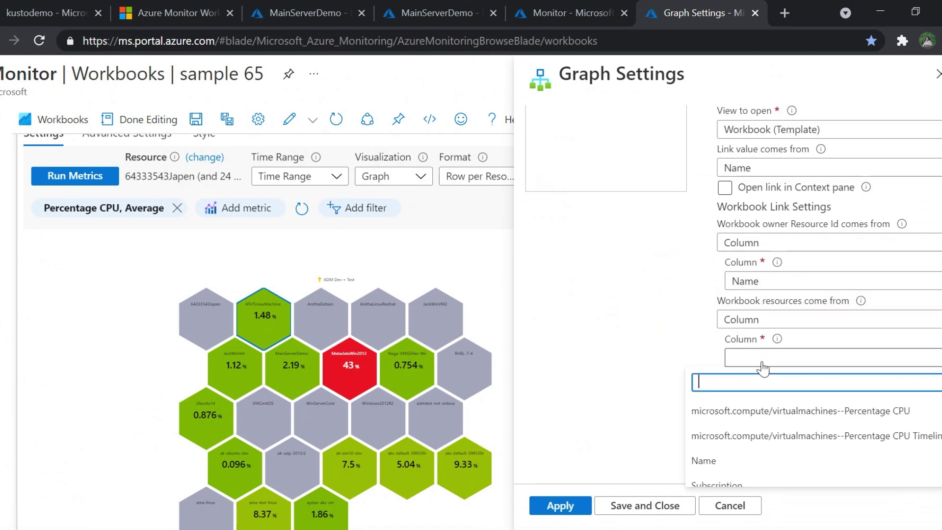
left_click(752, 459)
Set the Template Id to come from a static value and paste the copied Community-Workbooks/Virtual Machines template ID.
scroll(695, 338, "down", 2)
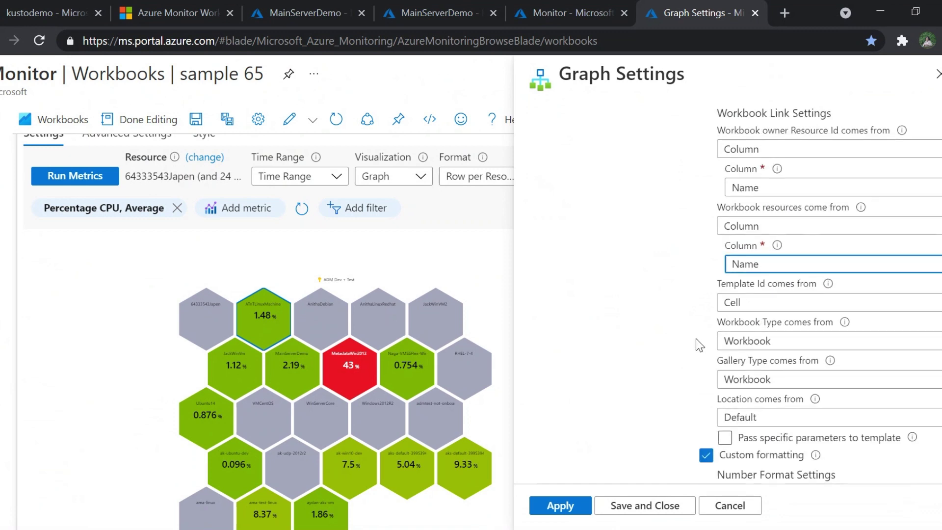
left_click(755, 304)
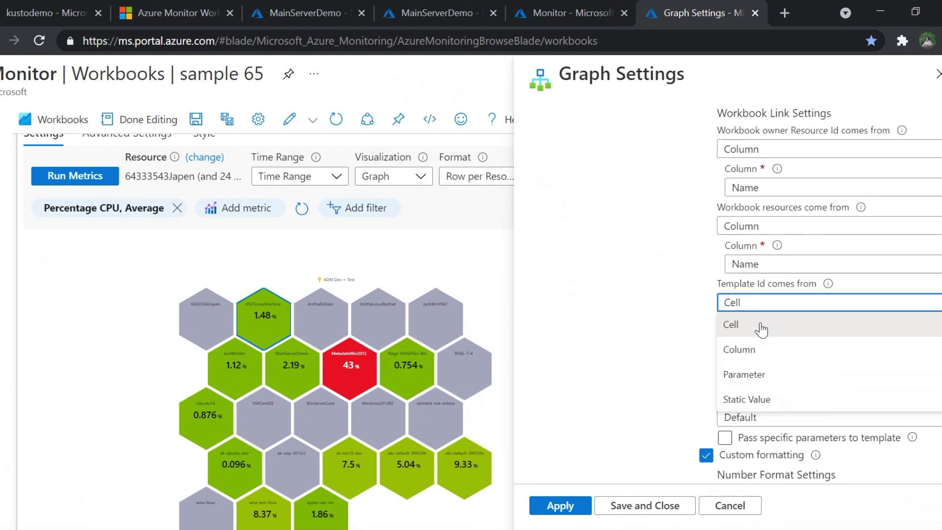
left_click(753, 399)
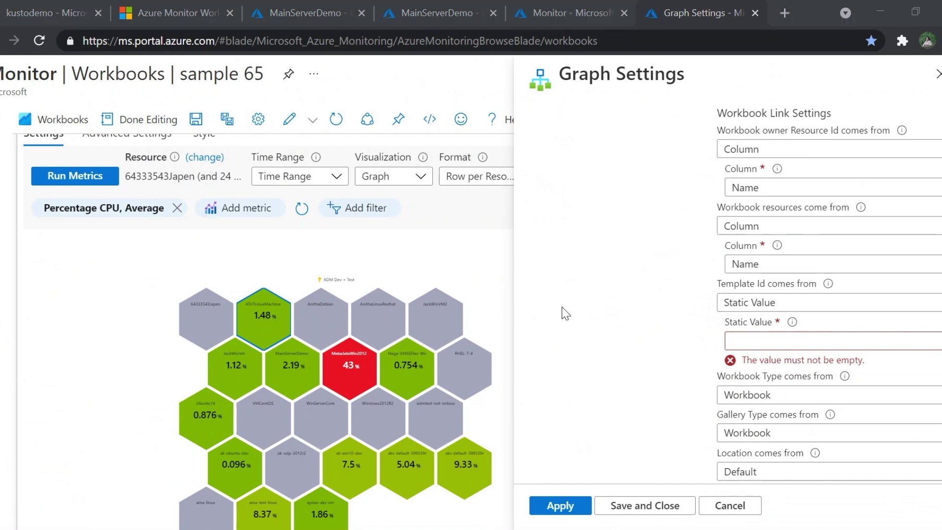
left_click(767, 362)
left_click(775, 340)
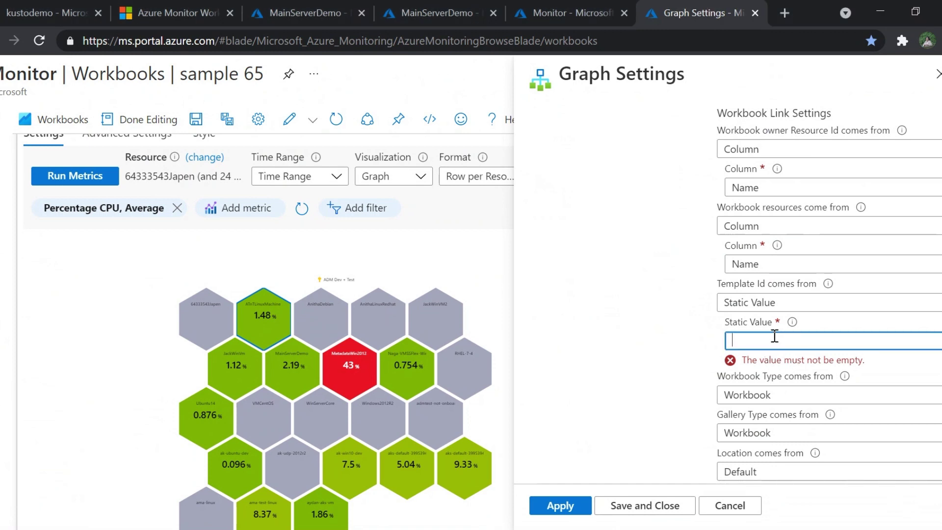
key("ctrl+v")
Set the Workbook Type to come from a static value and enter workbook.
left_click(748, 388)
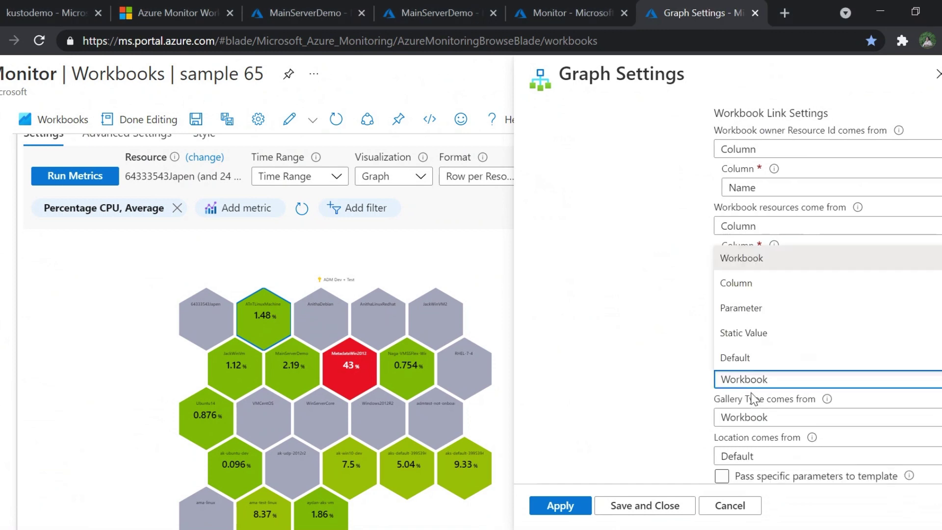
left_click(756, 334)
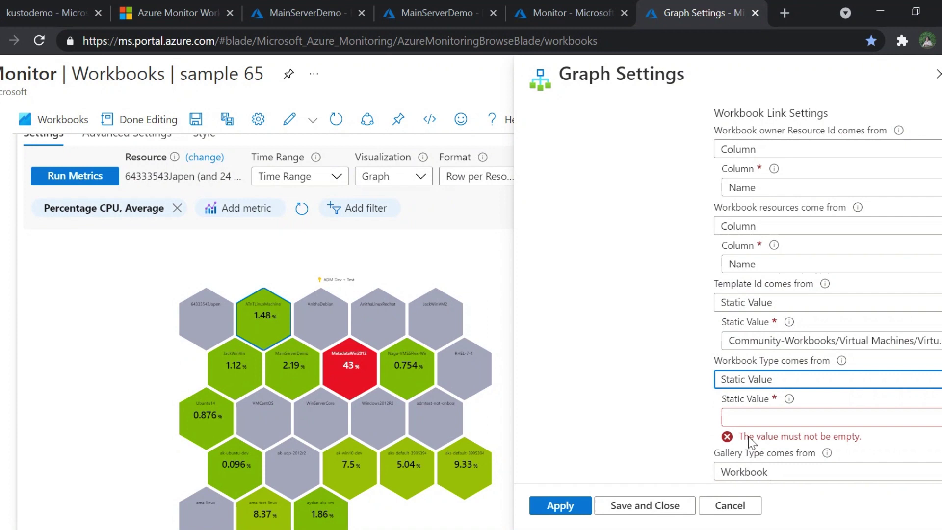
left_click(734, 416)
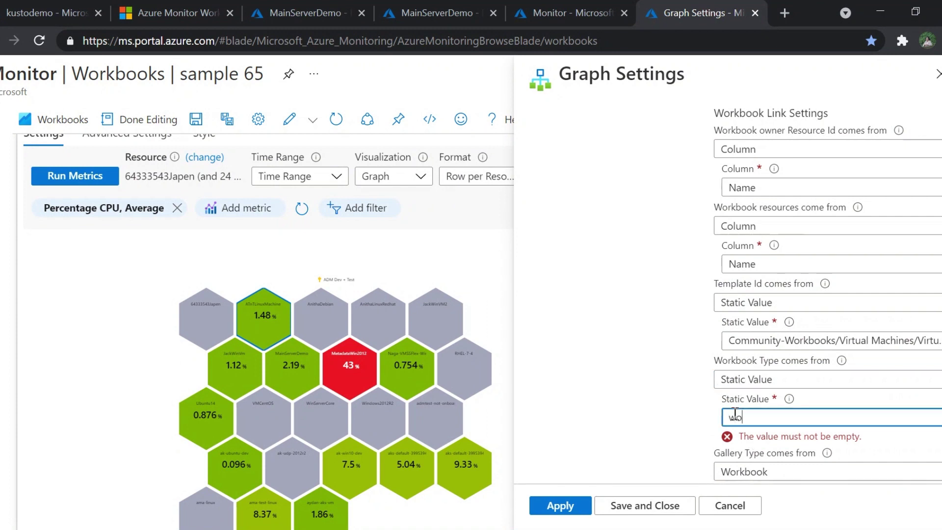
Set the link's Gallery Type to the static value microsoft.compute/virtualmachines, and save the graph settings.
scroll(735, 416, "down", 2)
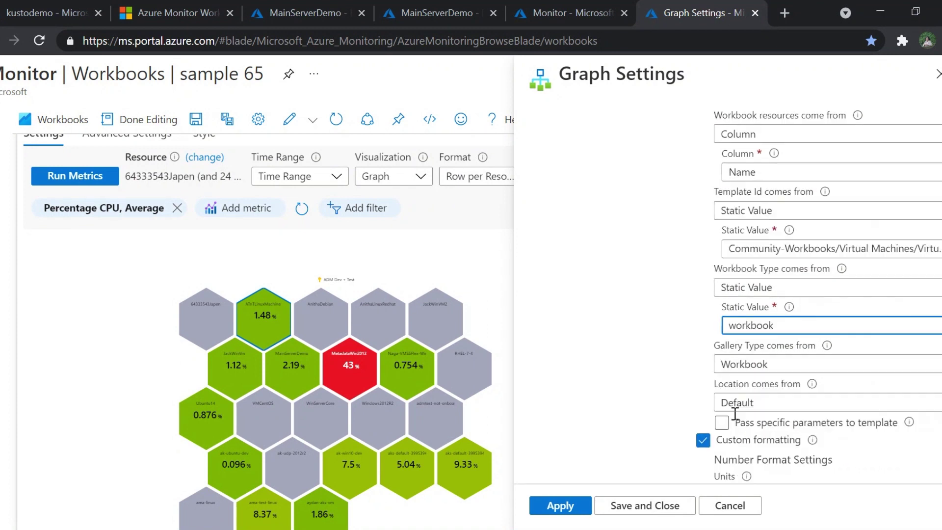
left_click(736, 342)
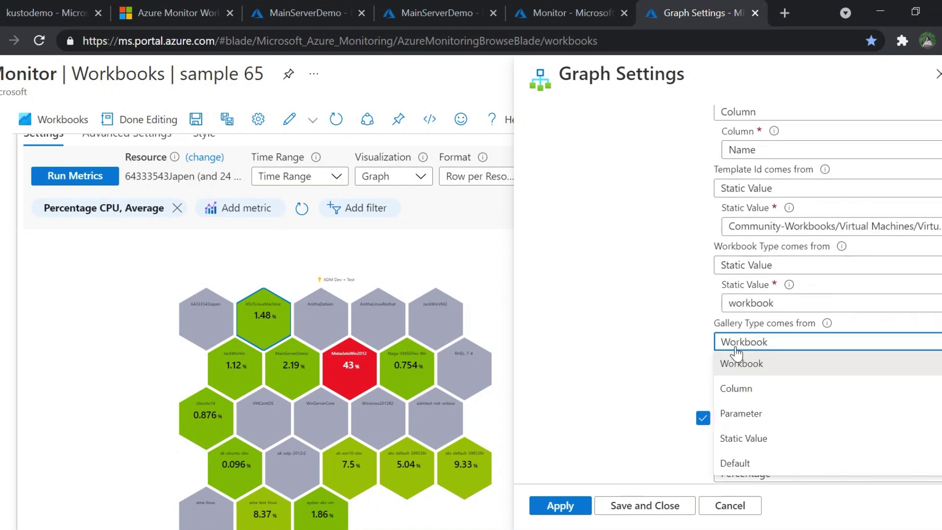
left_click(744, 438)
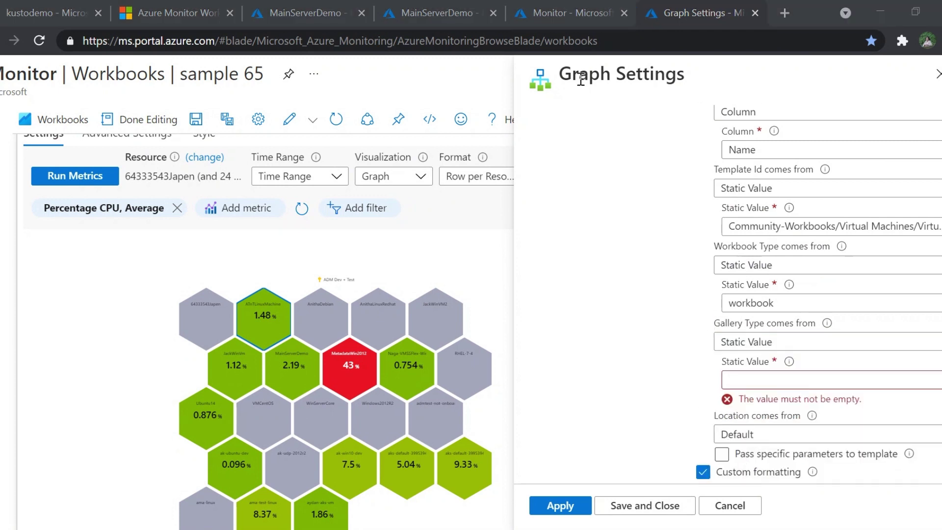
left_click(730, 380)
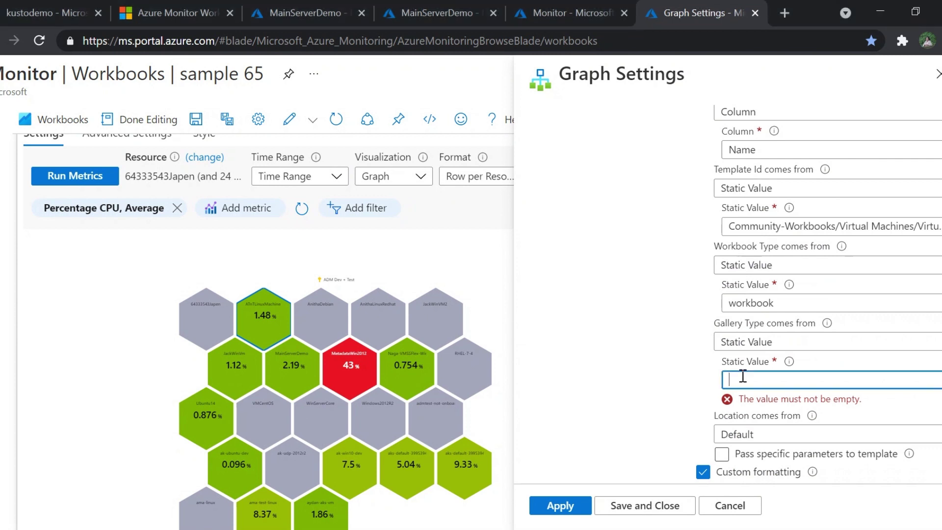
type("microsoft.compute/virtualmachines")
left_click(561, 506)
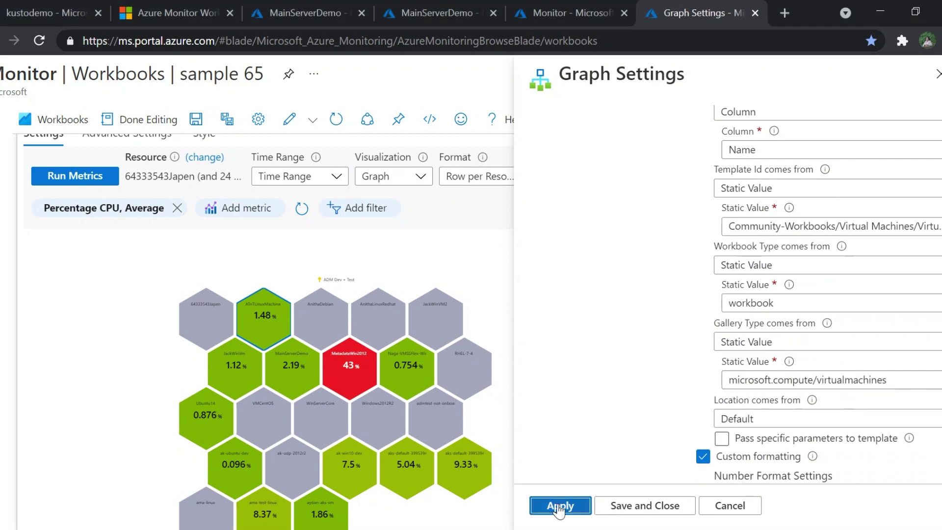
left_click(633, 514)
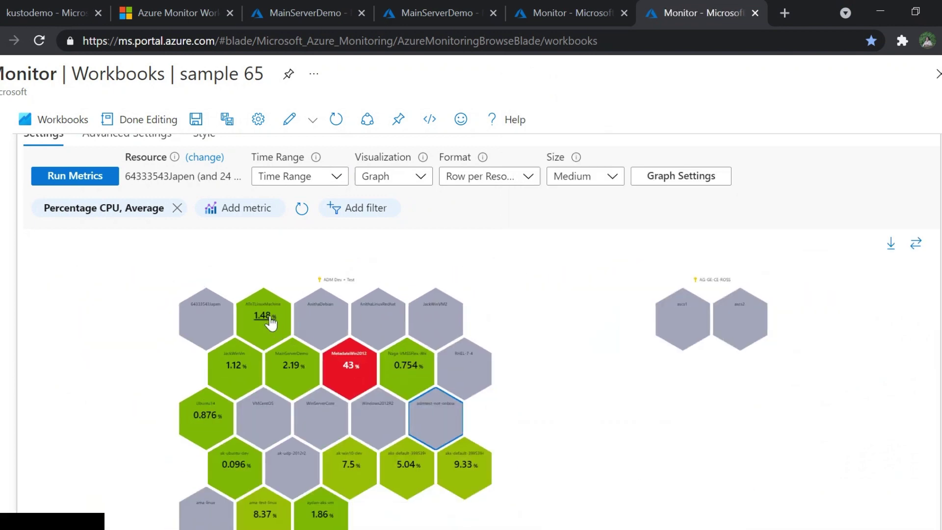
Test the link on the atntlinuxmachine node by opening its virtual machine details workbook, and return to the hive cluster.
left_click(266, 316)
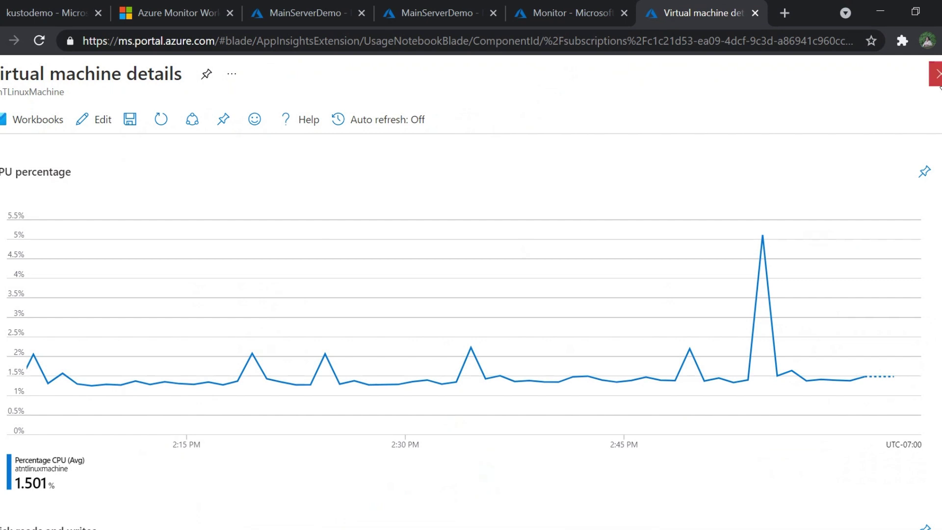
left_click(937, 73)
Review the Center Content link configuration in the graph settings, and save and close them.
left_click(688, 177)
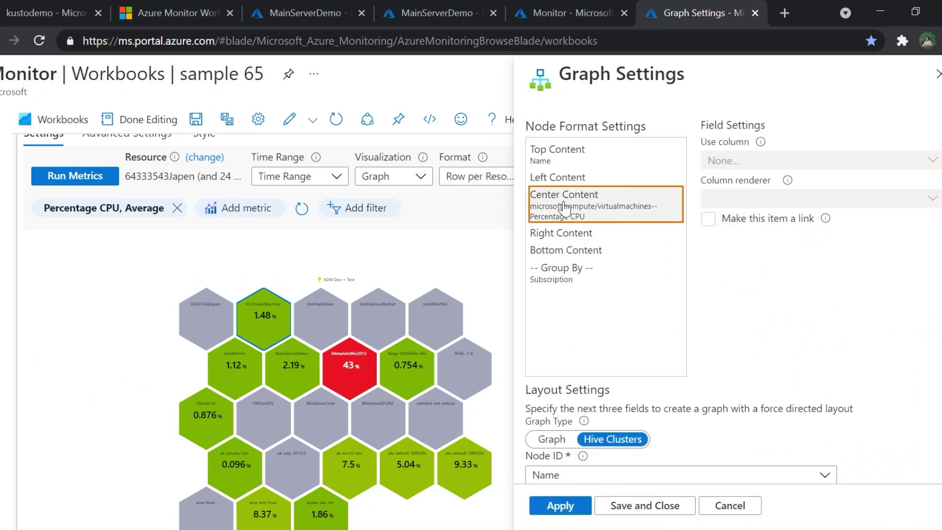
left_click(637, 204)
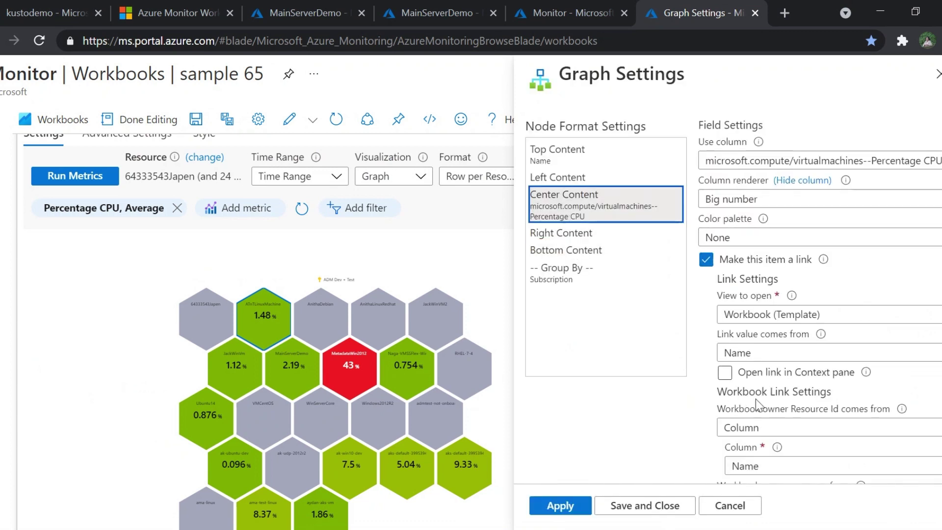
left_click(561, 505)
left_click(638, 506)
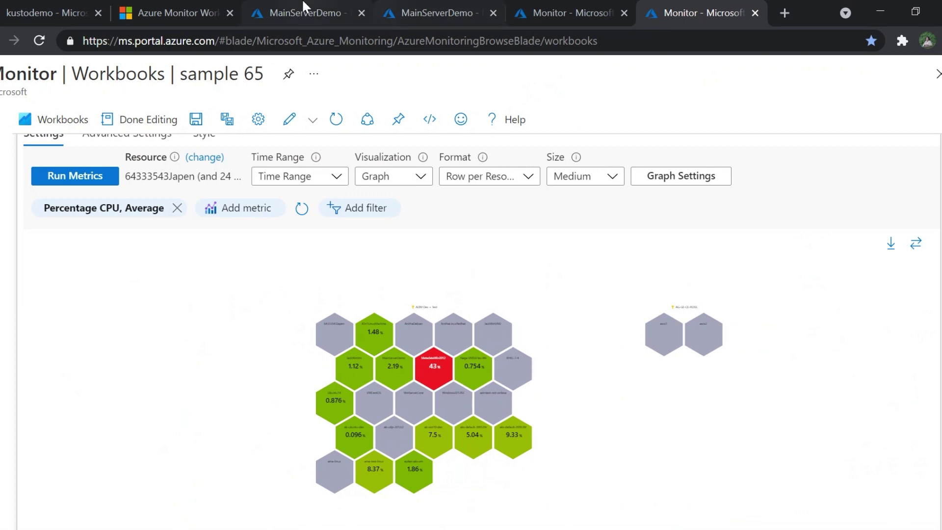
Switch to the kustodemo Insights workbook, read the metric definitions in its metrics help side pane, and close the pane.
left_click(554, 13)
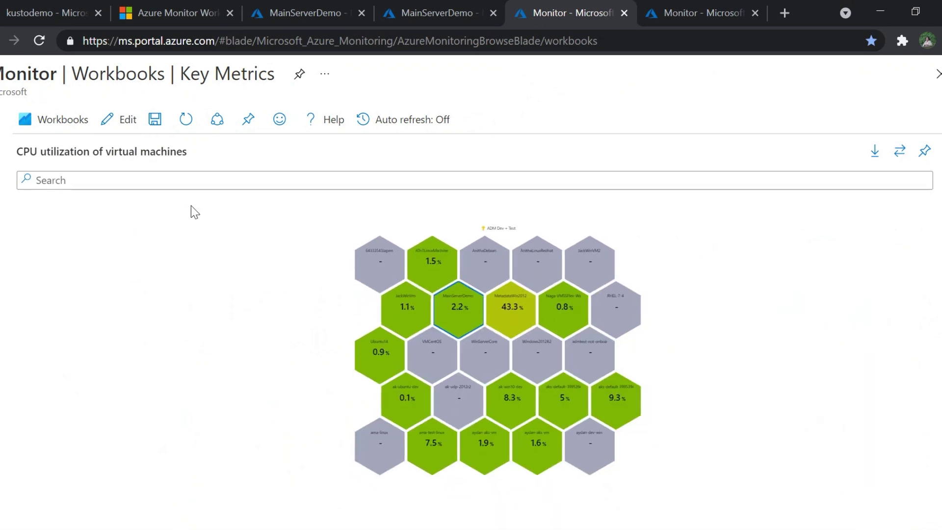
left_click(290, 10)
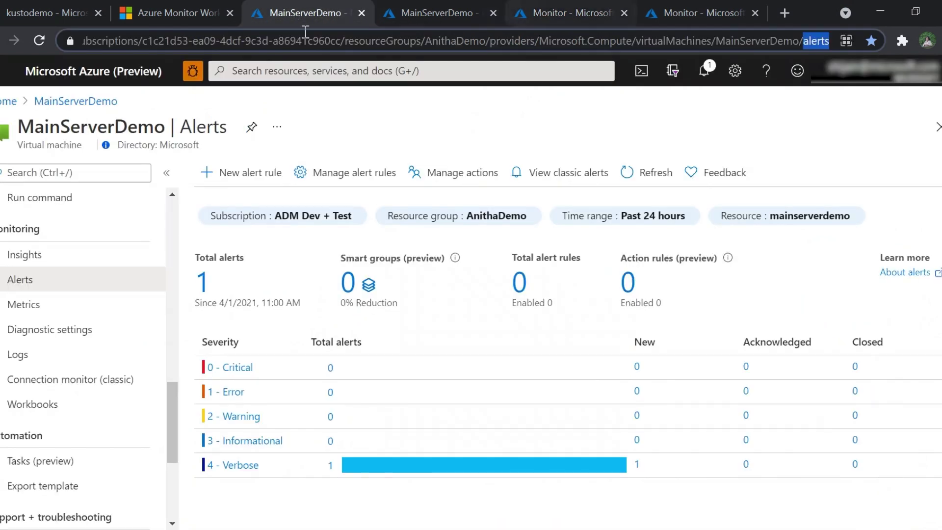
left_click(37, 10)
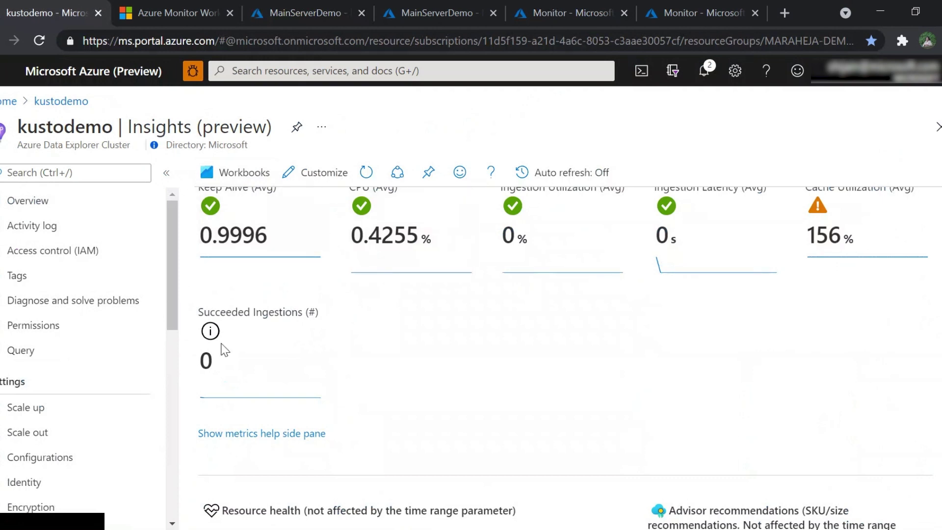
left_click(272, 444)
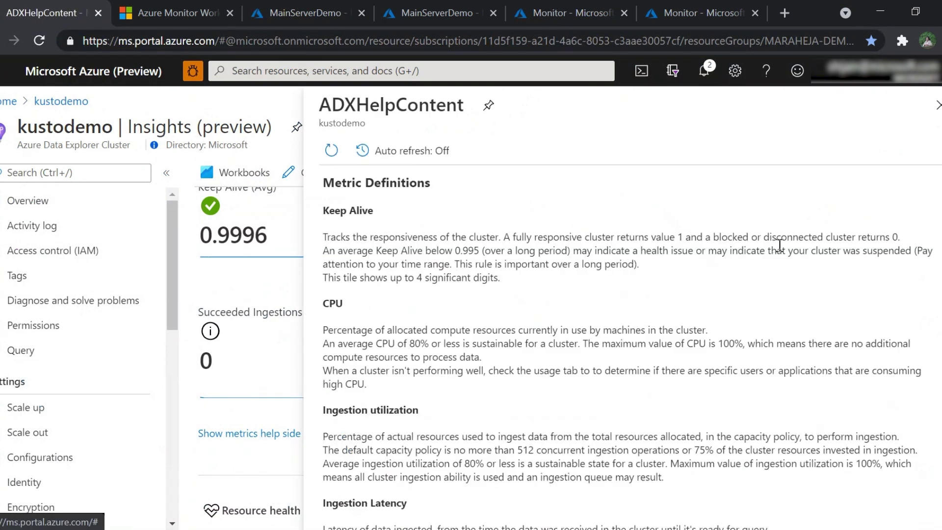
scroll(668, 492, "down", 7)
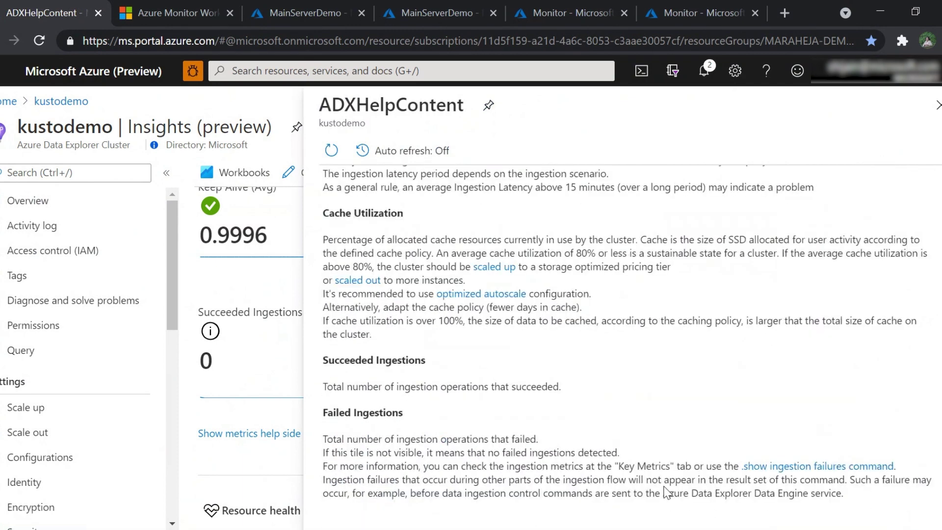
left_click(937, 105)
Open the Resource health page through its link in the kustodemo Insights workbook.
scroll(881, 202, "down", 5)
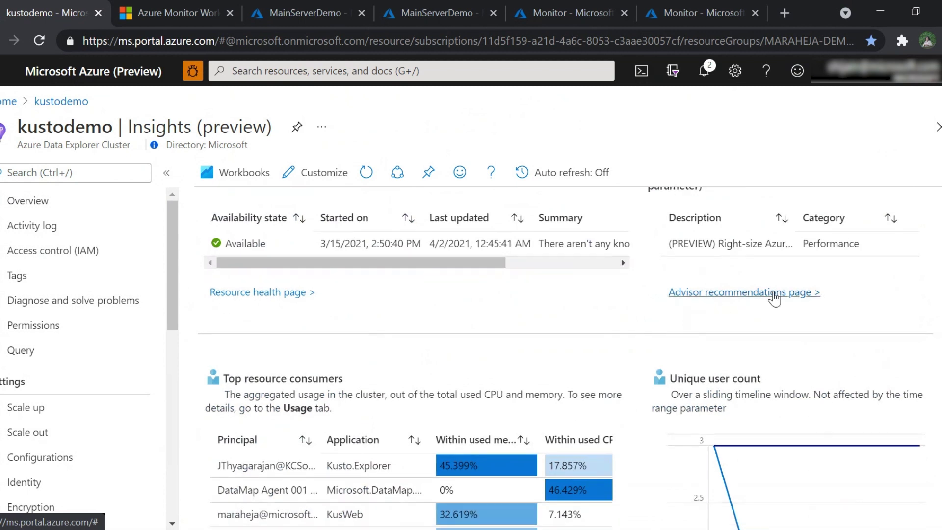
left_click(257, 292)
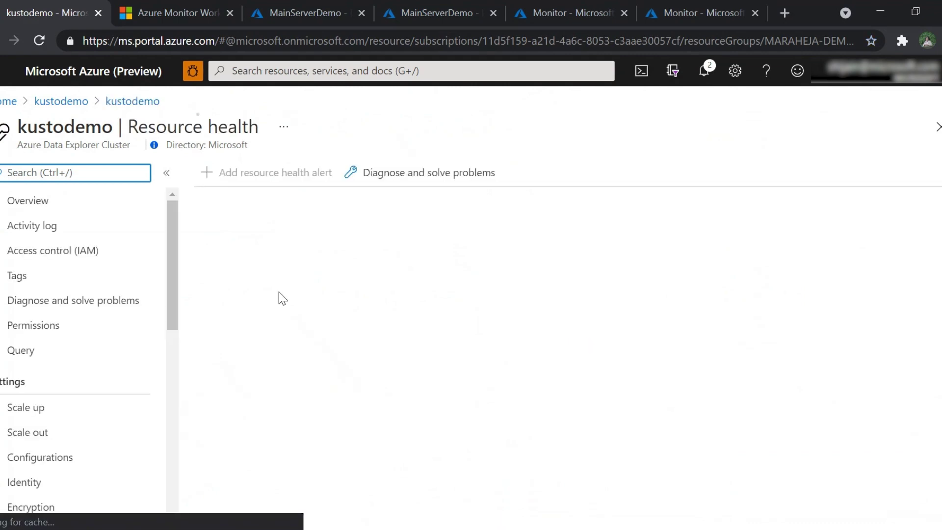